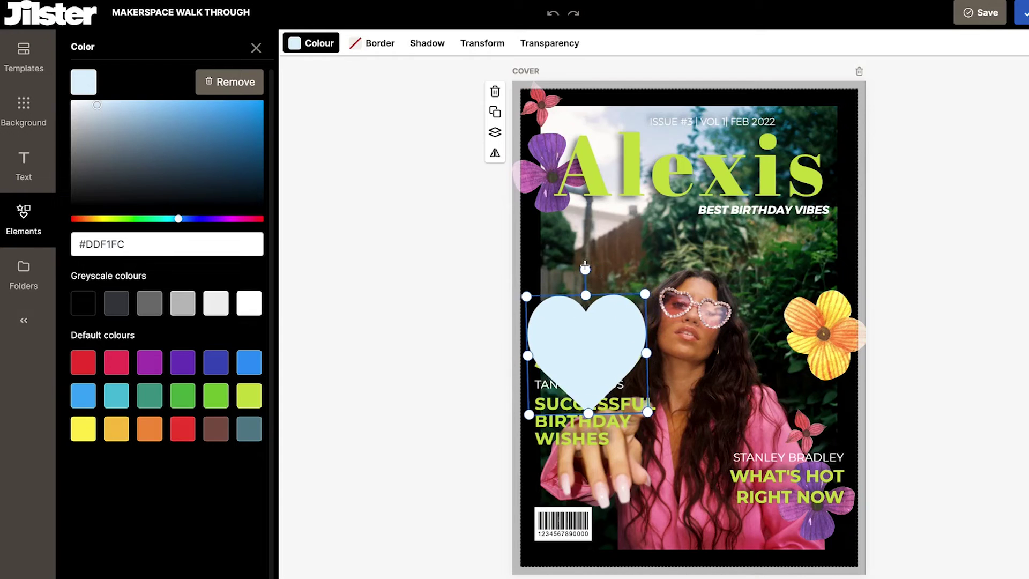
Step: Recolour the heart shape on the cover to pink #DD95A3
left_click(216, 363)
left_click(83, 396)
left_click(182, 363)
left_click(116, 362)
left_click(134, 115)
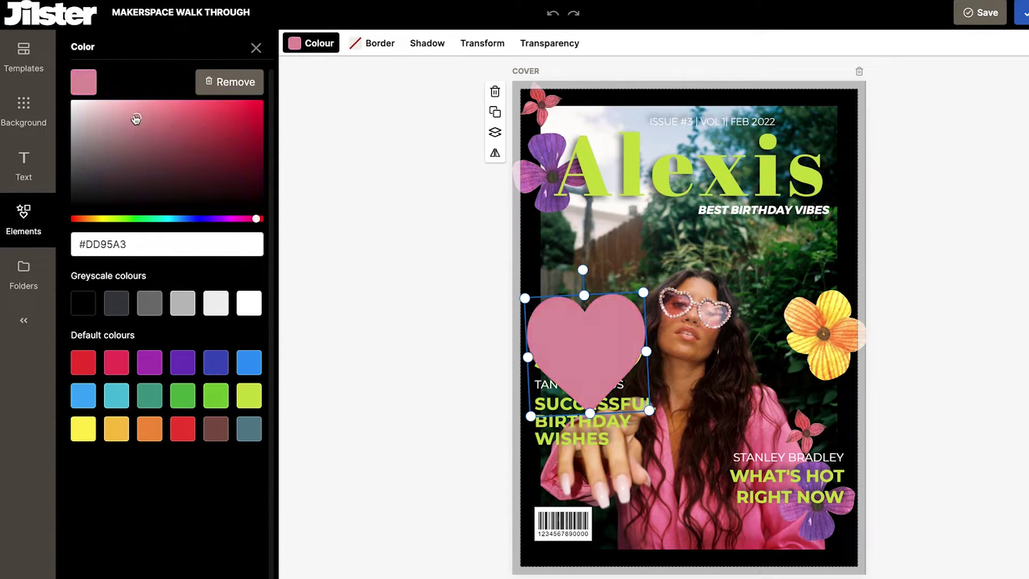
Step: Add a white border to the heart shape
left_click(427, 43)
left_click(380, 43)
left_click(257, 348)
left_click(111, 349)
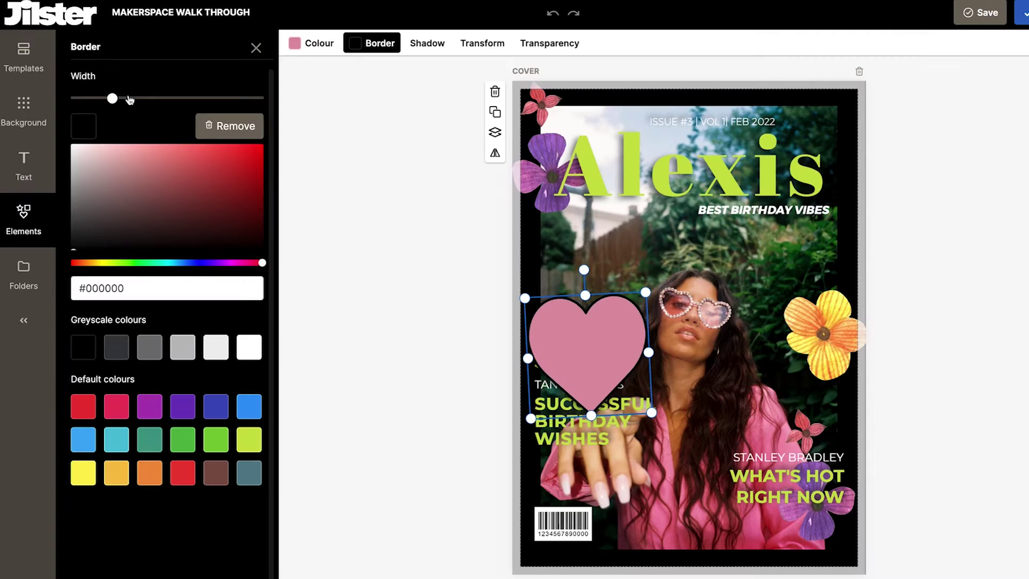
left_click(320, 43)
left_click(246, 301)
left_click(369, 44)
left_click(249, 348)
Step: Remove the heart's fill colour and shrink it to sit over the dot of the i in the cover title
left_click(319, 43)
left_click(230, 82)
left_click_drag(619, 301, 801, 109)
left_click_drag(836, 214, 759, 133)
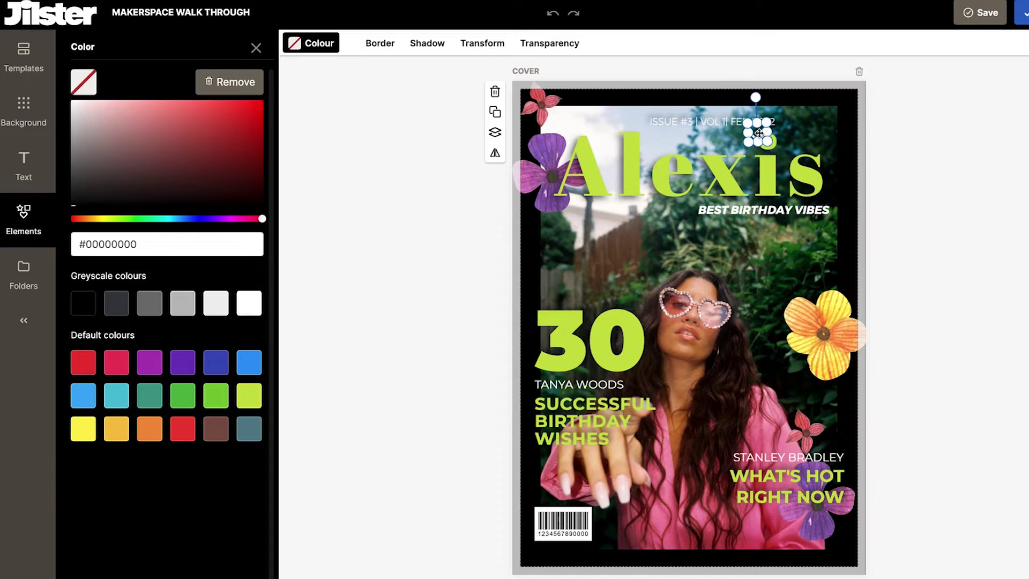
left_click(552, 180)
left_click(553, 179)
left_click(555, 178)
left_click(546, 183)
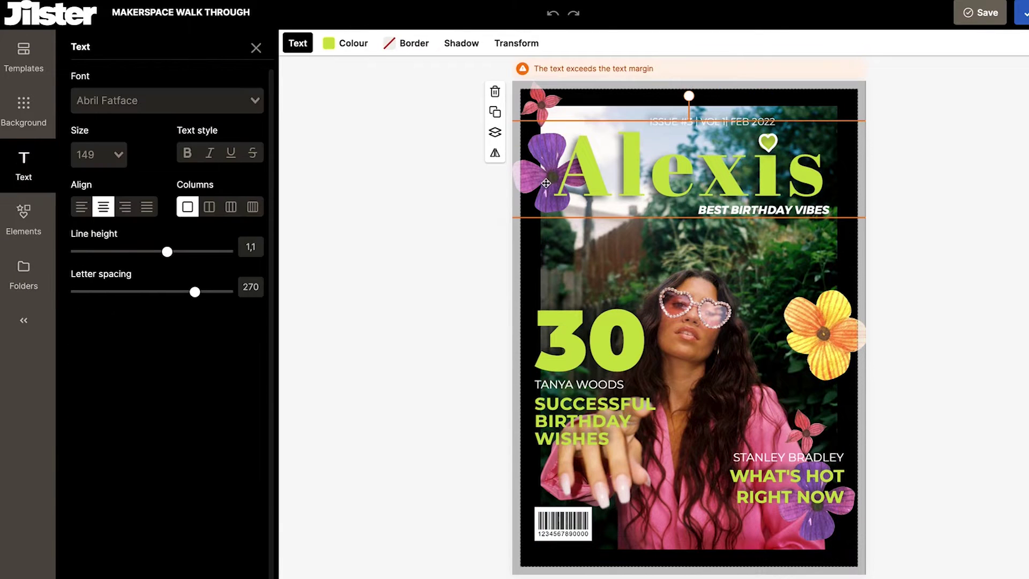
left_click(768, 142)
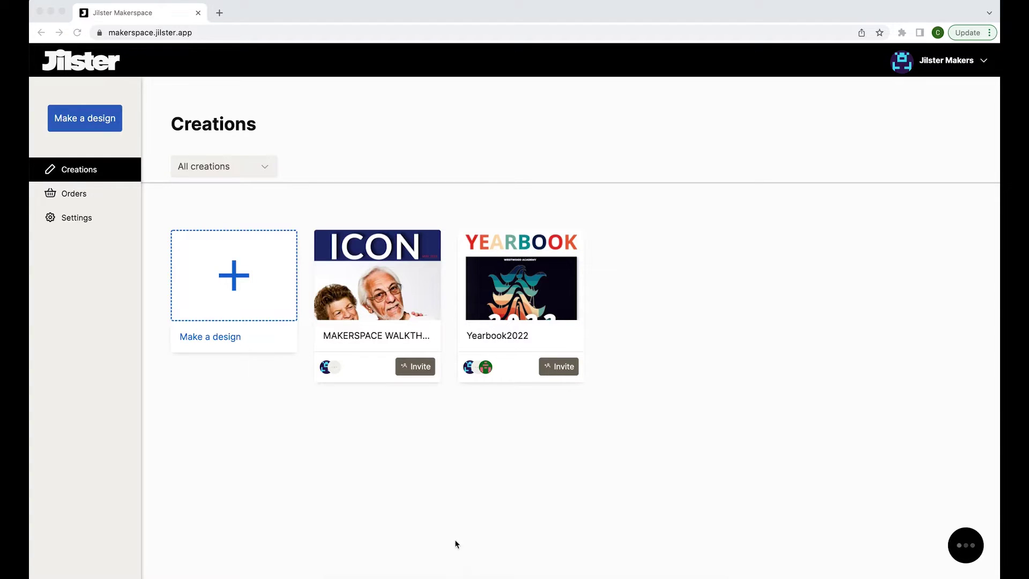
Step: Start a new magazine design from the creations overview
left_click(232, 316)
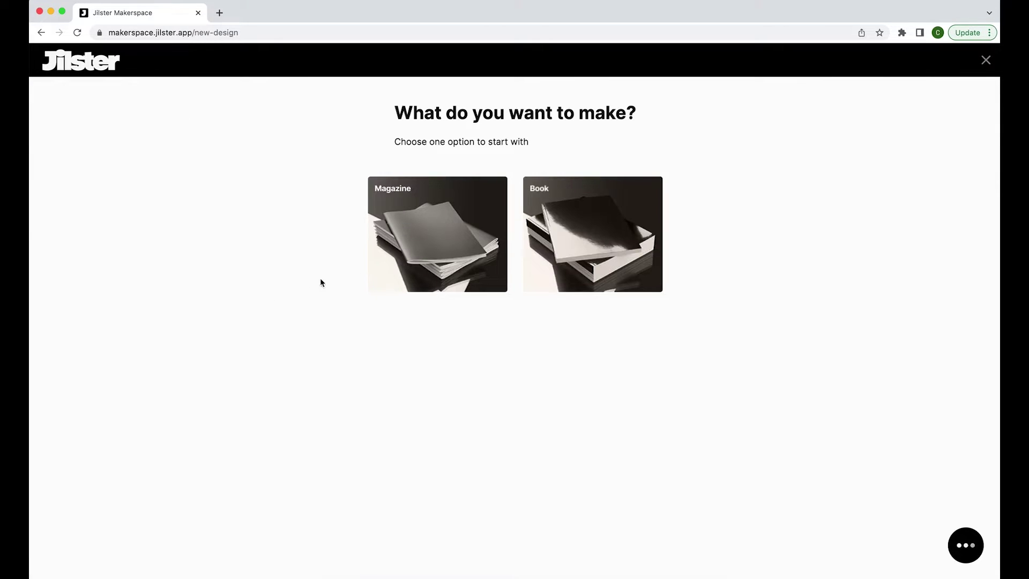
left_click(428, 245)
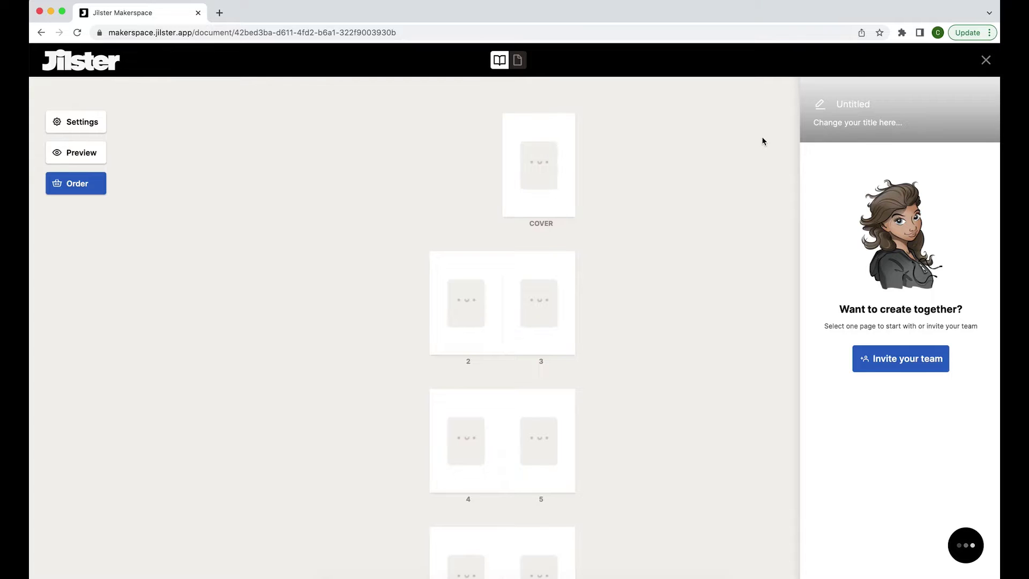
Step: Title the magazine "Makerspace Walk through" and start editing its cover page
left_click(854, 105)
type("Ma")
type("kerspace ")
type("Walk through")
key("Return")
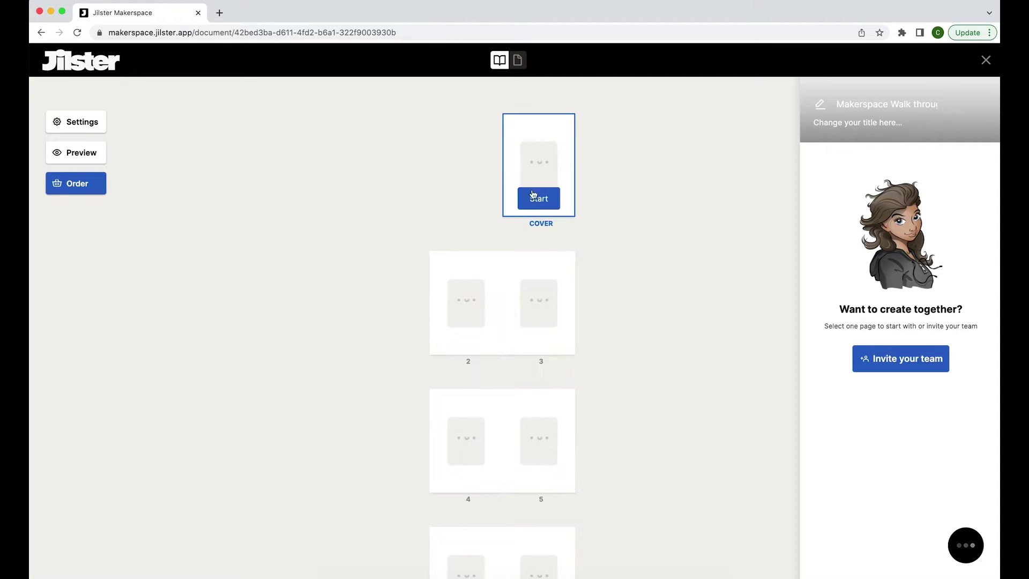
left_click(534, 199)
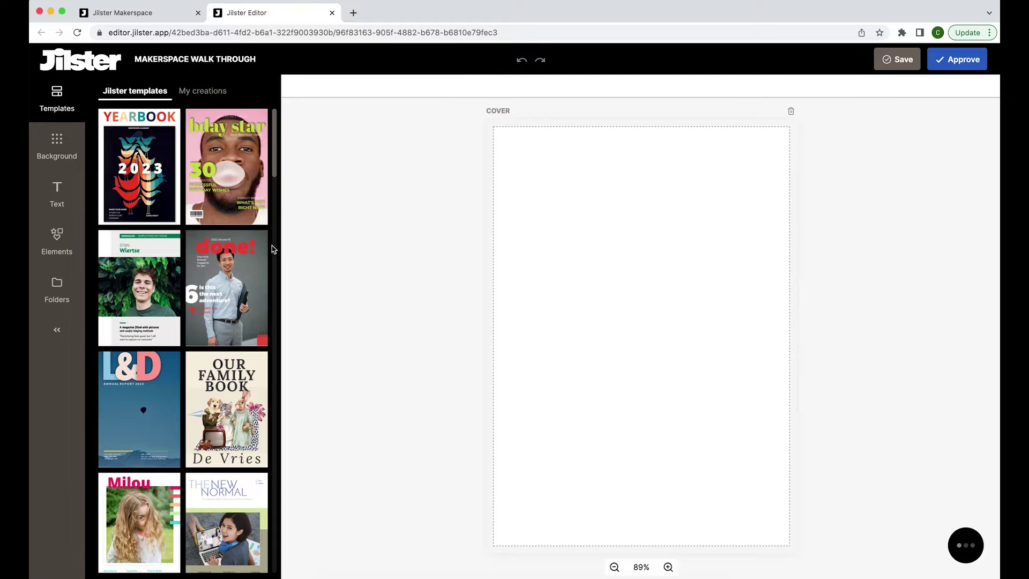
Step: Browse the Jilster templates and the pages of the wedding template, and return to the template overview
scroll(247, 231, "down", 2)
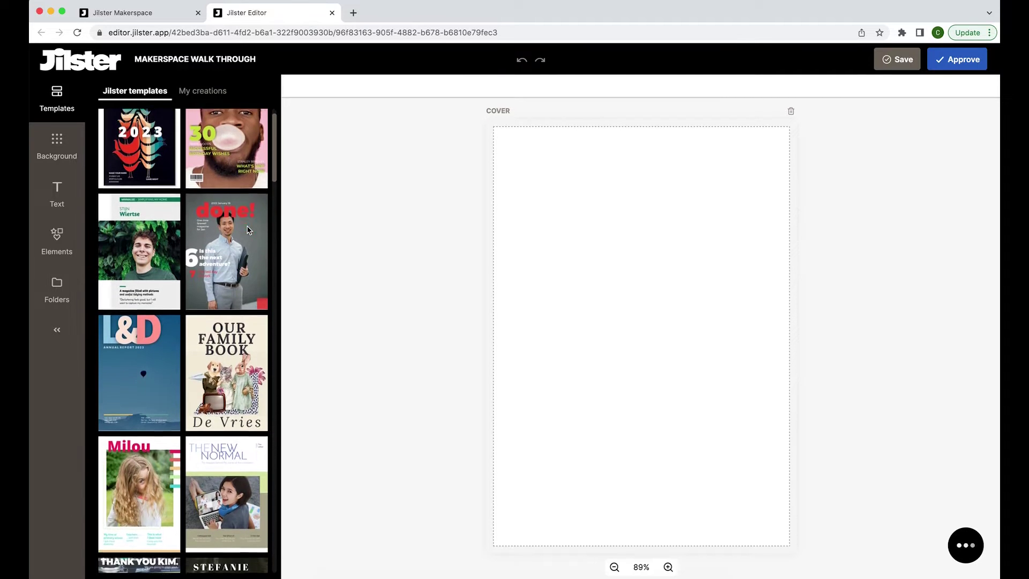
scroll(248, 231, "down", 5)
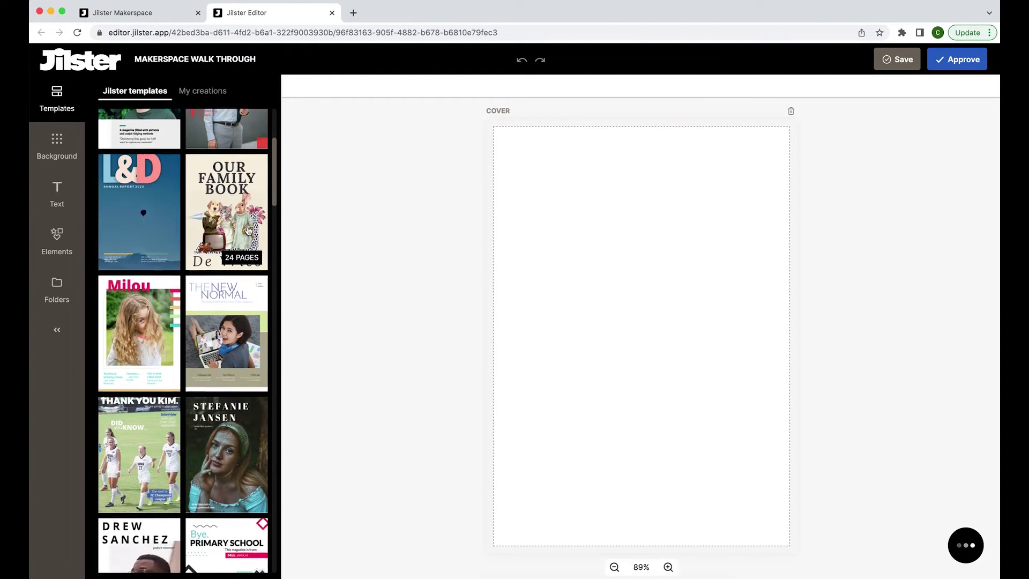
scroll(248, 230, "down", 7)
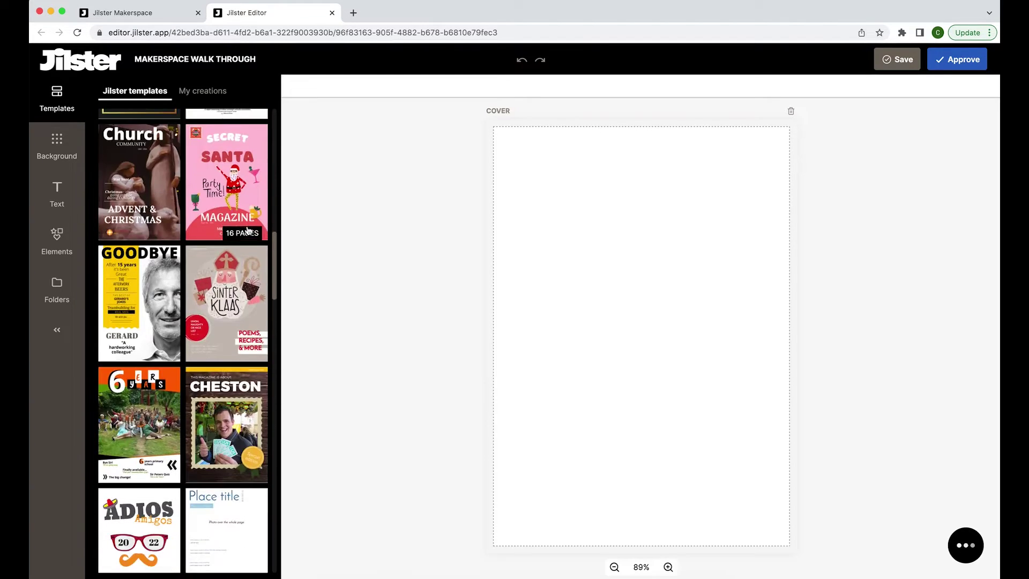
scroll(248, 230, "down", 4)
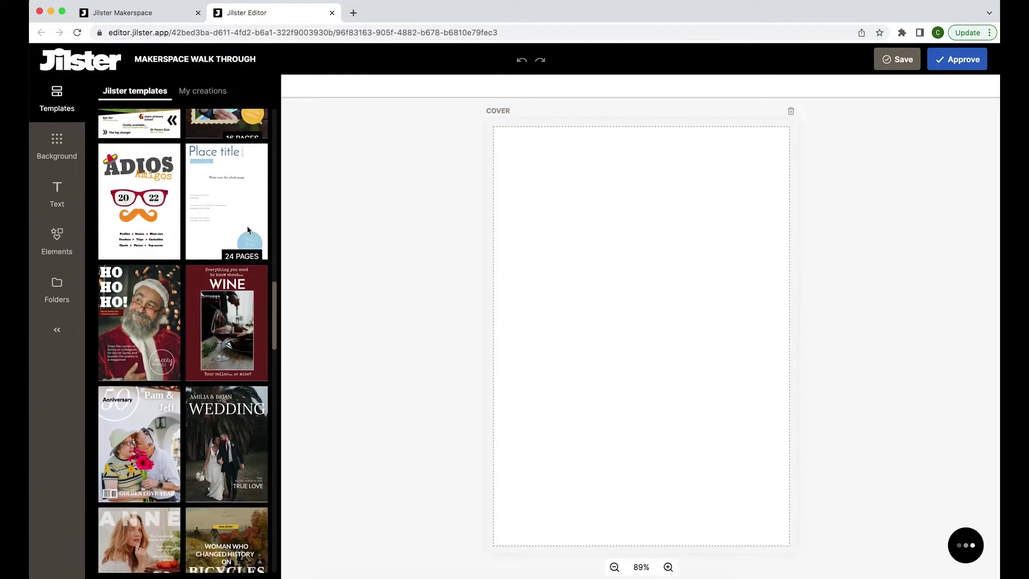
left_click(227, 368)
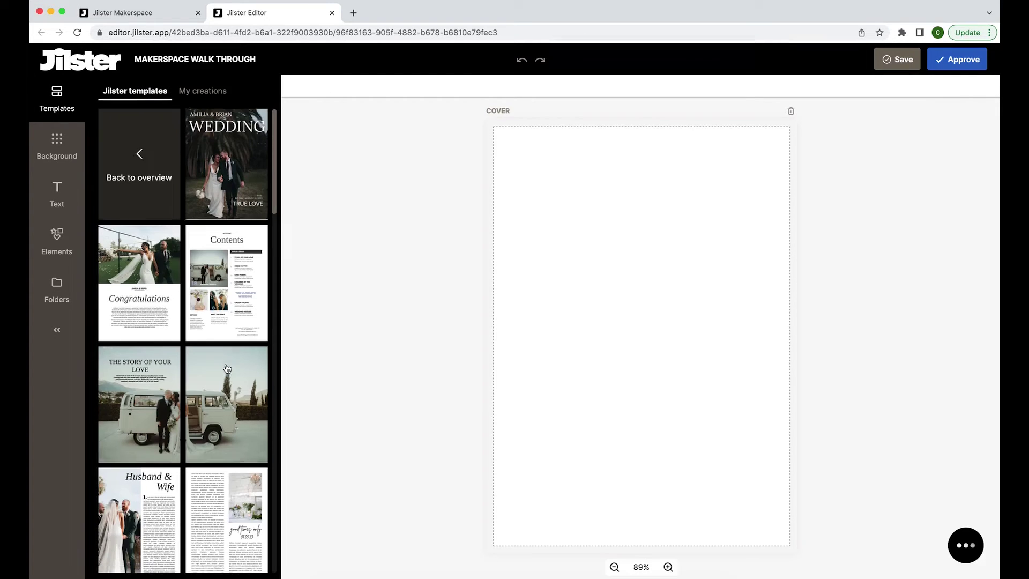
scroll(227, 367, "down", 4)
scroll(227, 367, "down", 14)
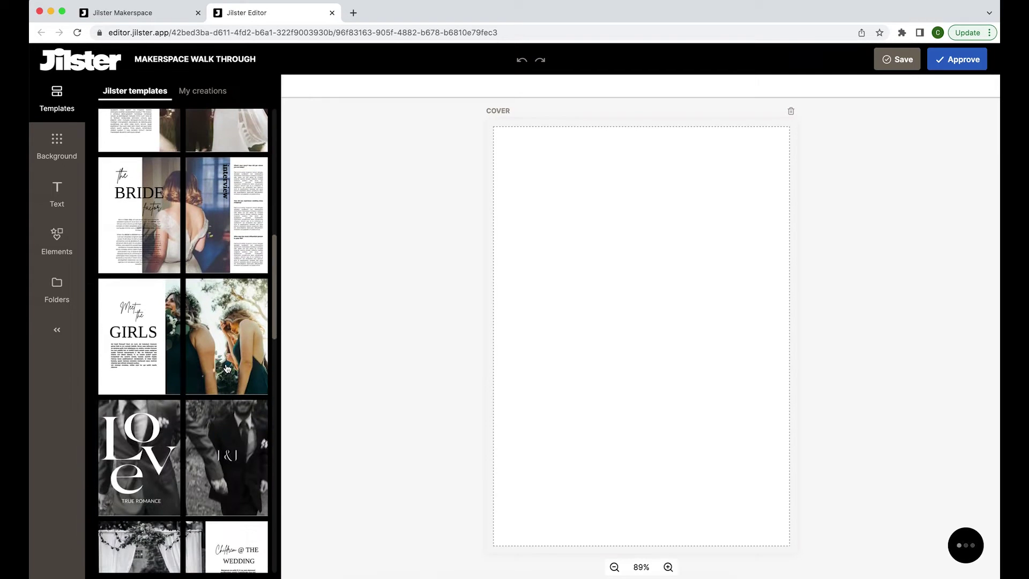
scroll(227, 368, "down", 20)
scroll(227, 368, "up", 20)
left_click(156, 214)
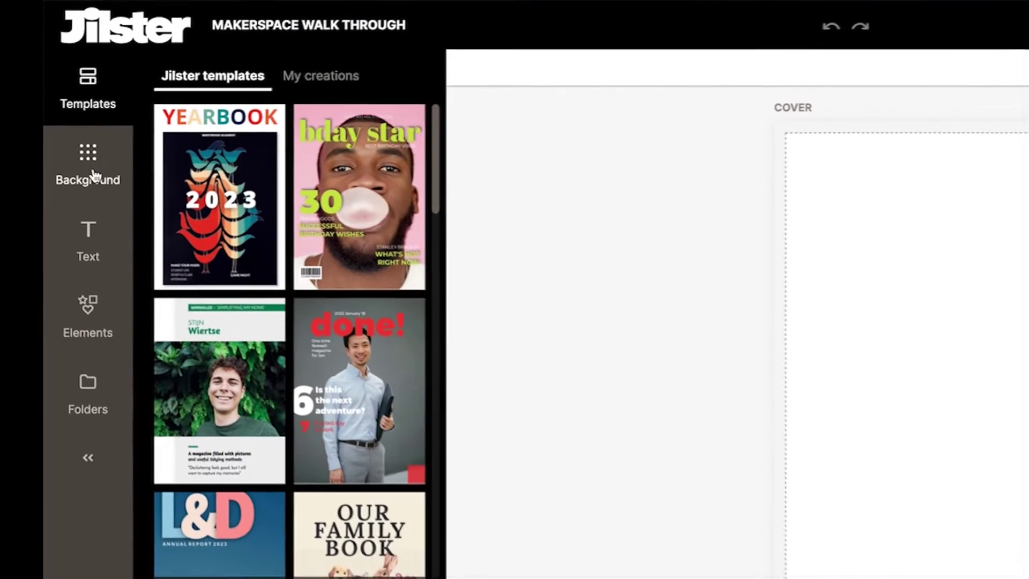
Step: Review the available backgrounds, text styles, clipart elements and image folders
left_click(62, 159)
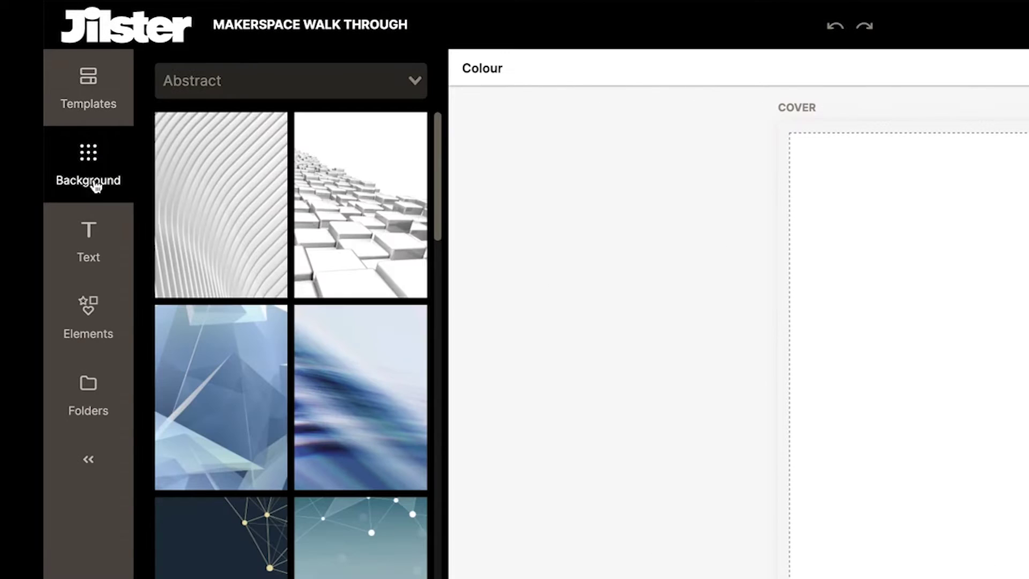
left_click(96, 231)
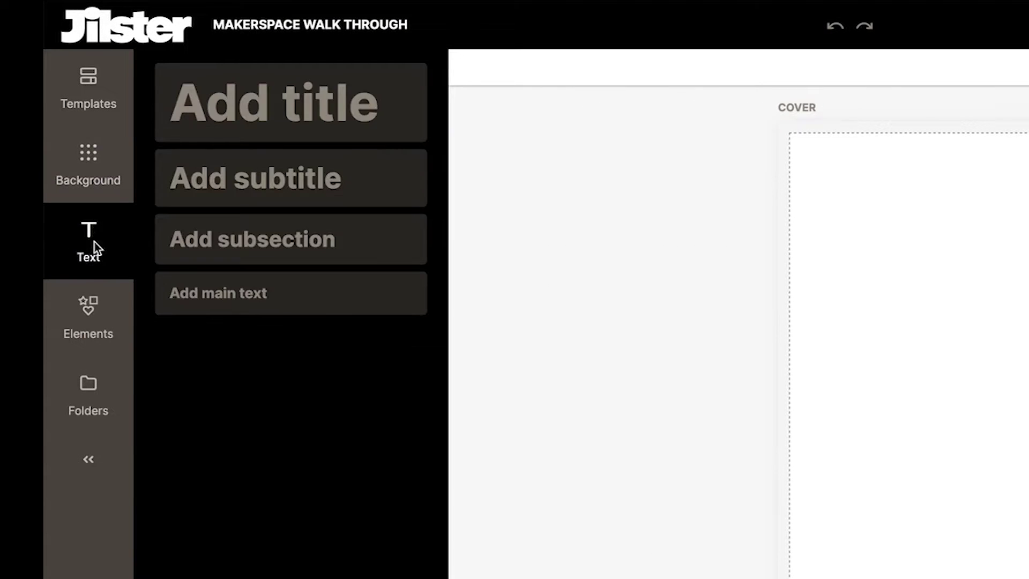
left_click(94, 299)
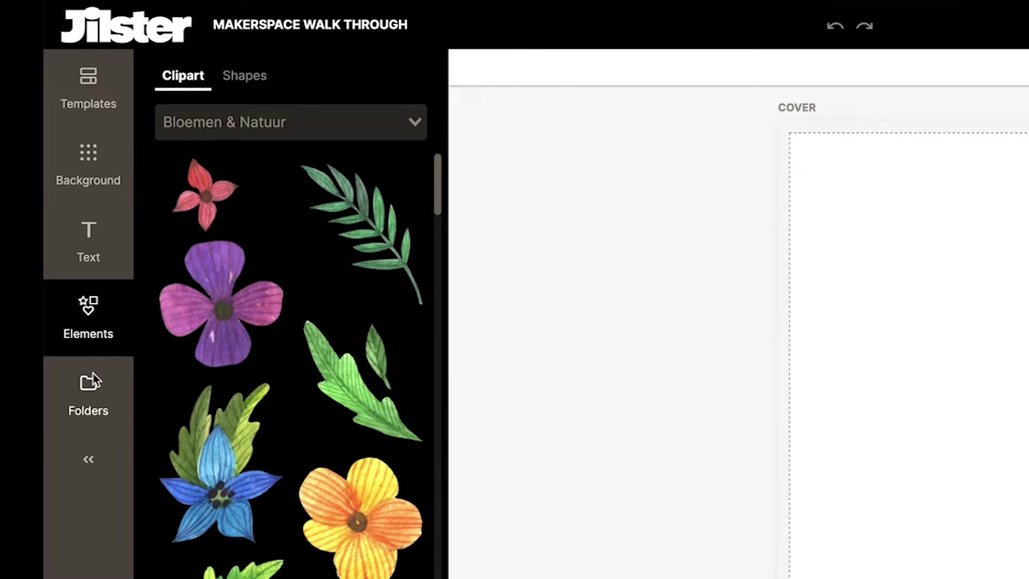
left_click(93, 374)
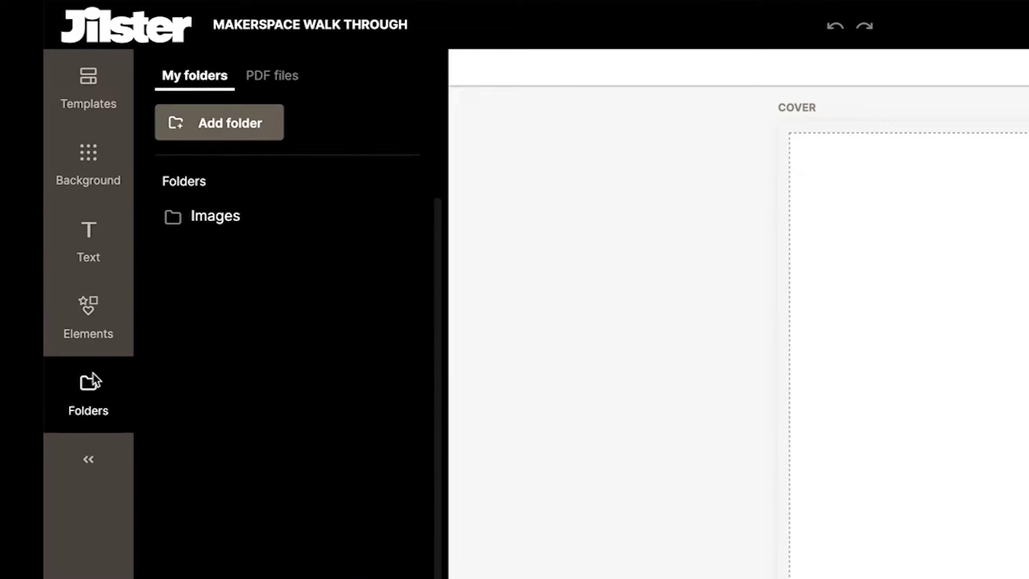
Step: Apply the cover page of the "bday star" template to the magazine's blank cover
left_click(85, 107)
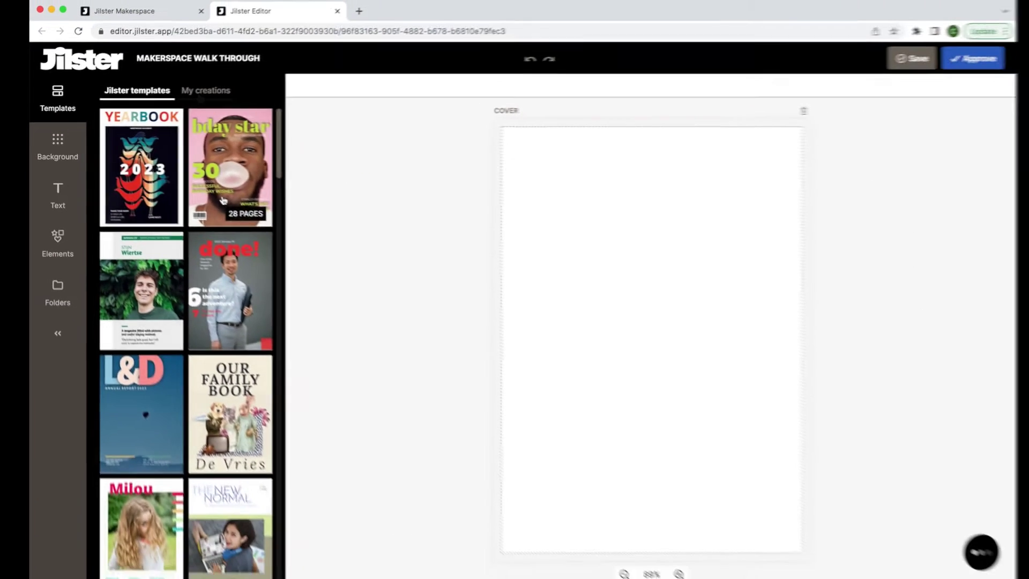
left_click(310, 233)
left_click(289, 146)
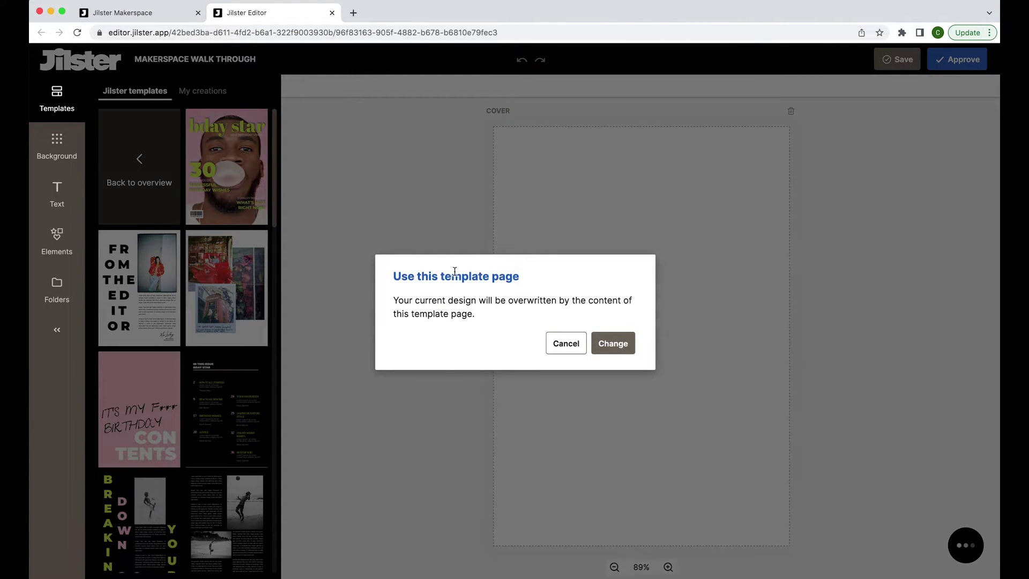
left_click(607, 343)
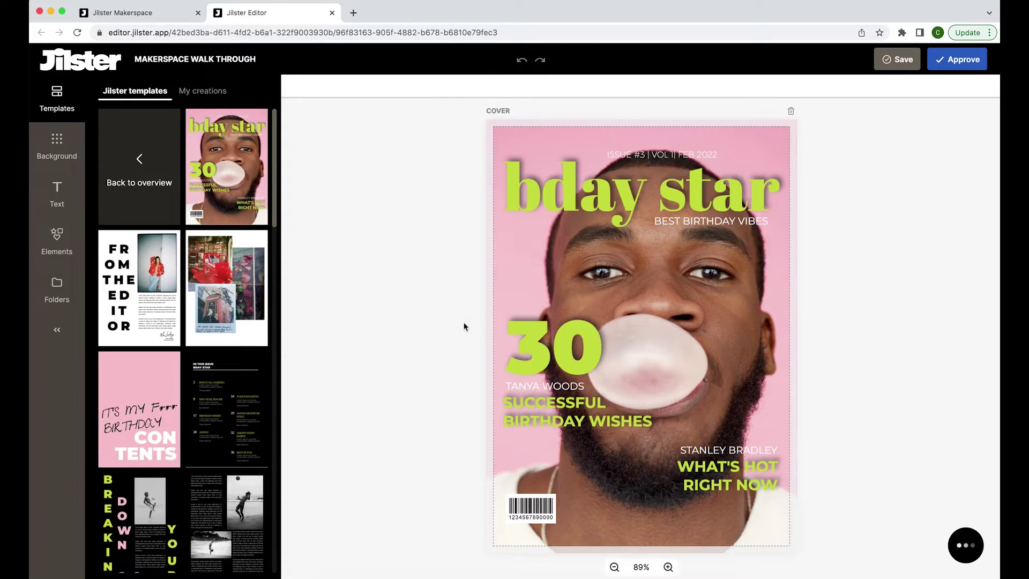
Step: Upload the four photos to the Images folder
left_click(70, 296)
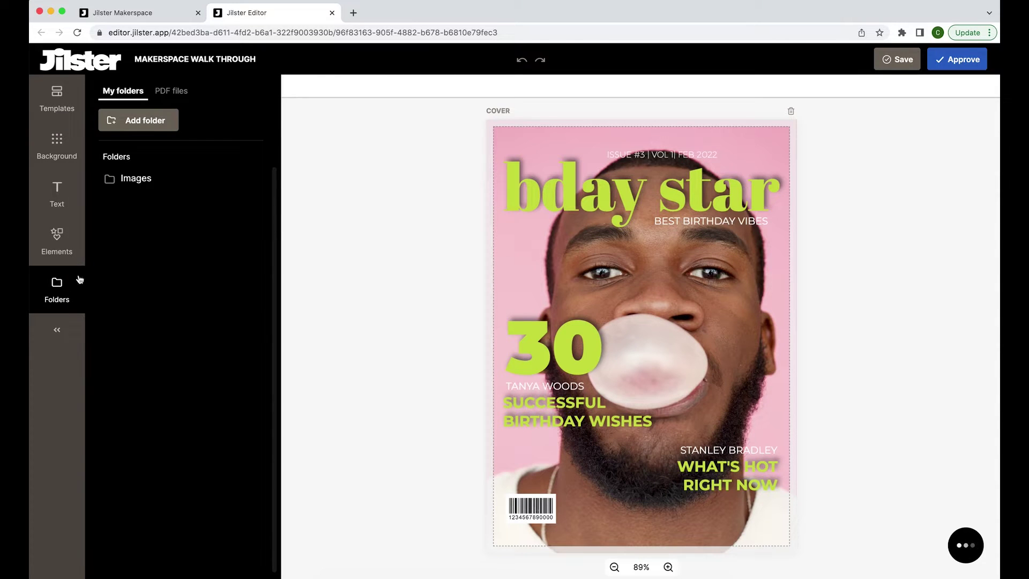
left_click(131, 185)
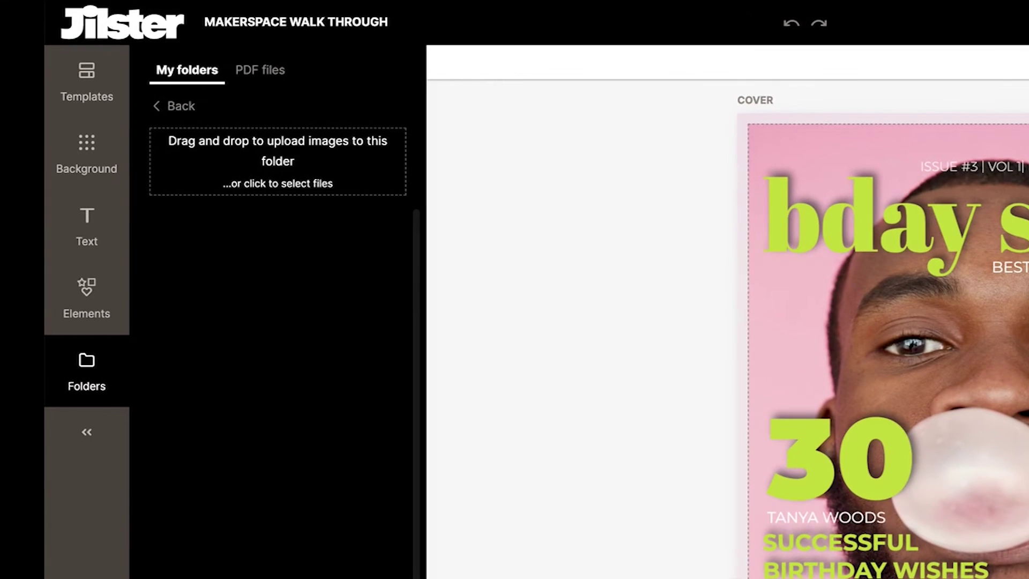
left_click_drag(236, 578, 267, 159)
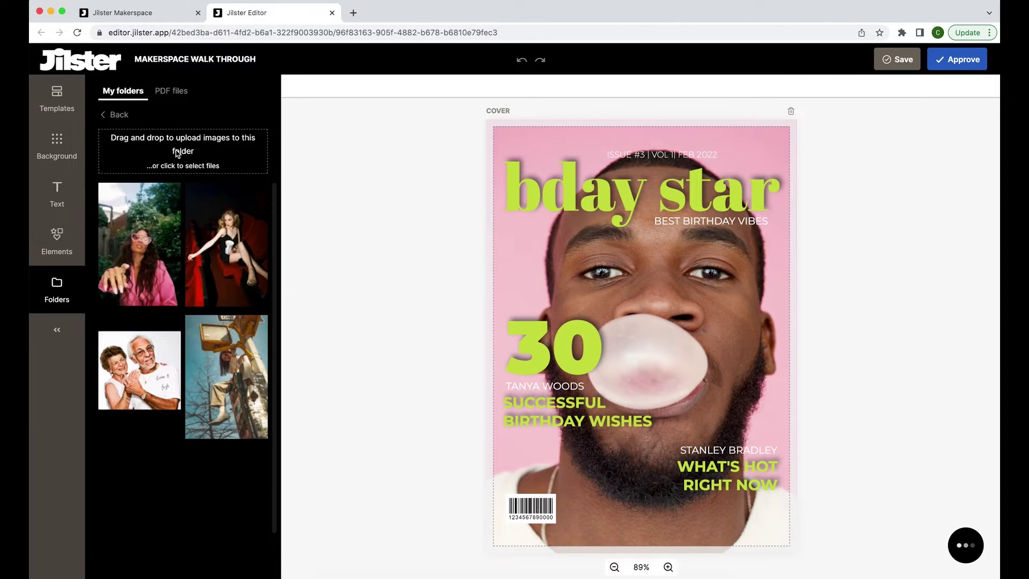
Step: Delete the template's portrait photo and add the uploaded photo of the woman in pink to the cover
left_click(519, 242)
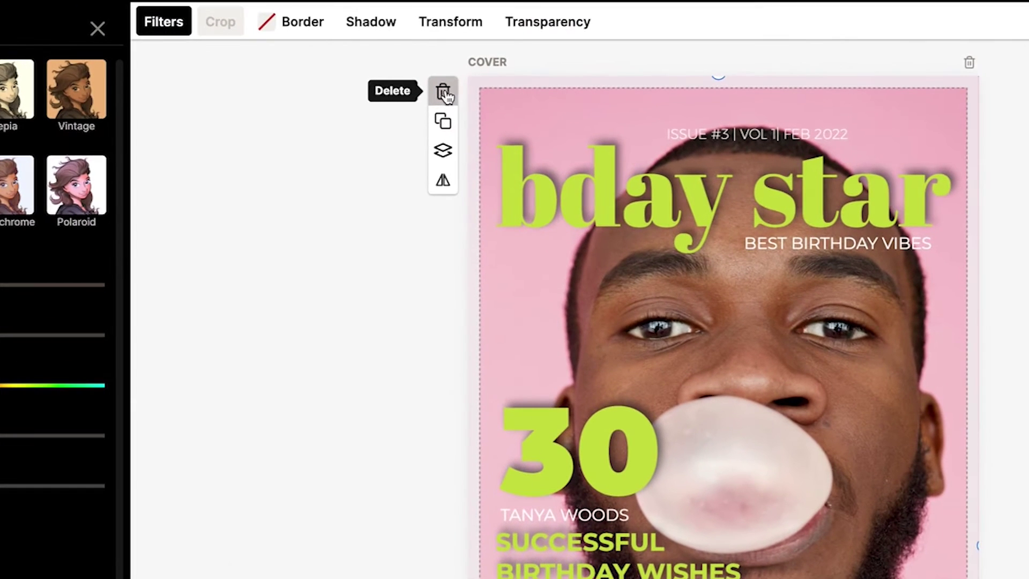
left_click(444, 94)
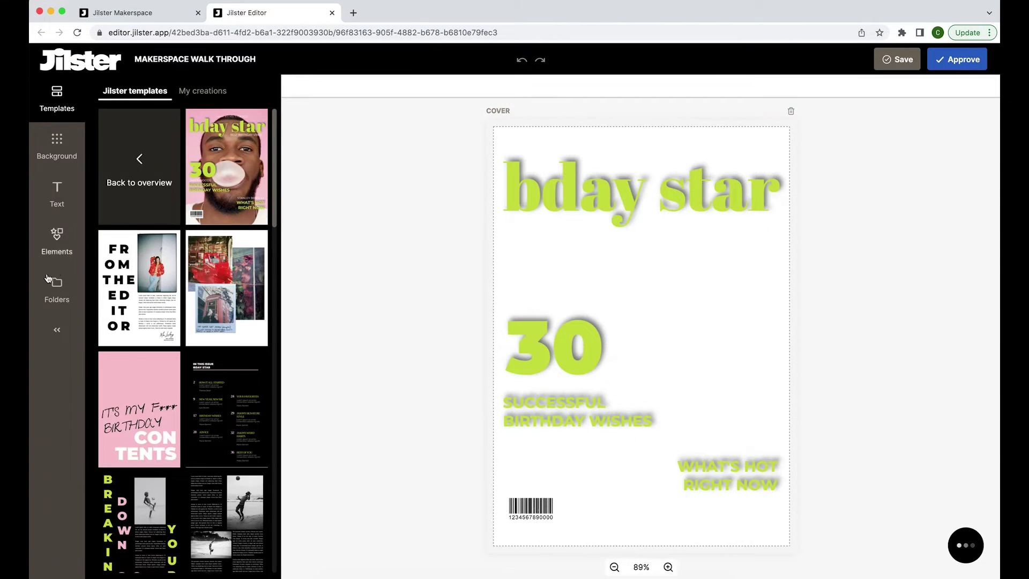
left_click(57, 287)
left_click_drag(139, 260, 550, 240)
Step: Duplicate the placed photo, move the copies apart on the cover, and delete both copies
left_click(529, 196)
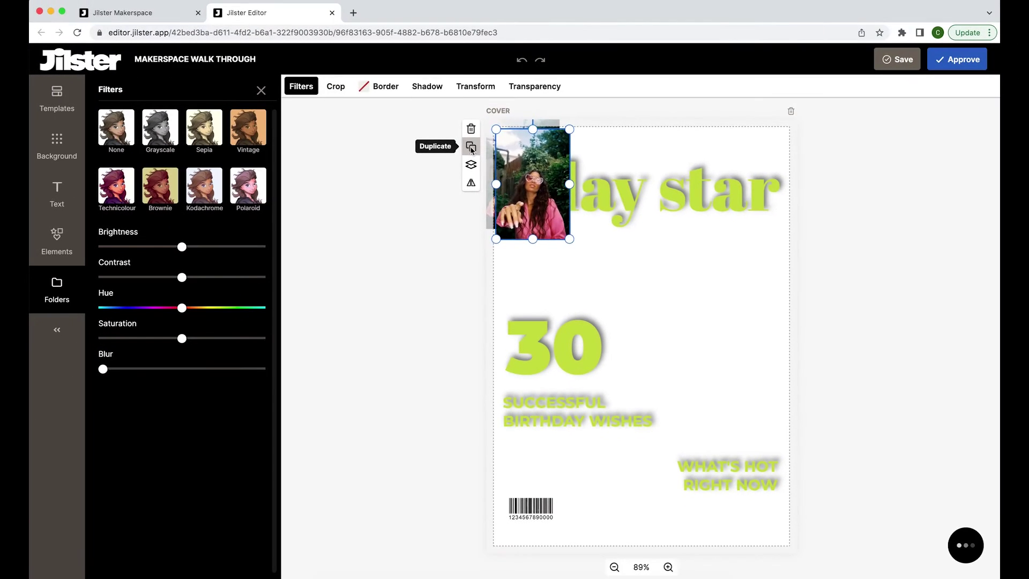
left_click(471, 148)
left_click_drag(563, 188, 632, 246)
left_click_drag(544, 195, 553, 313)
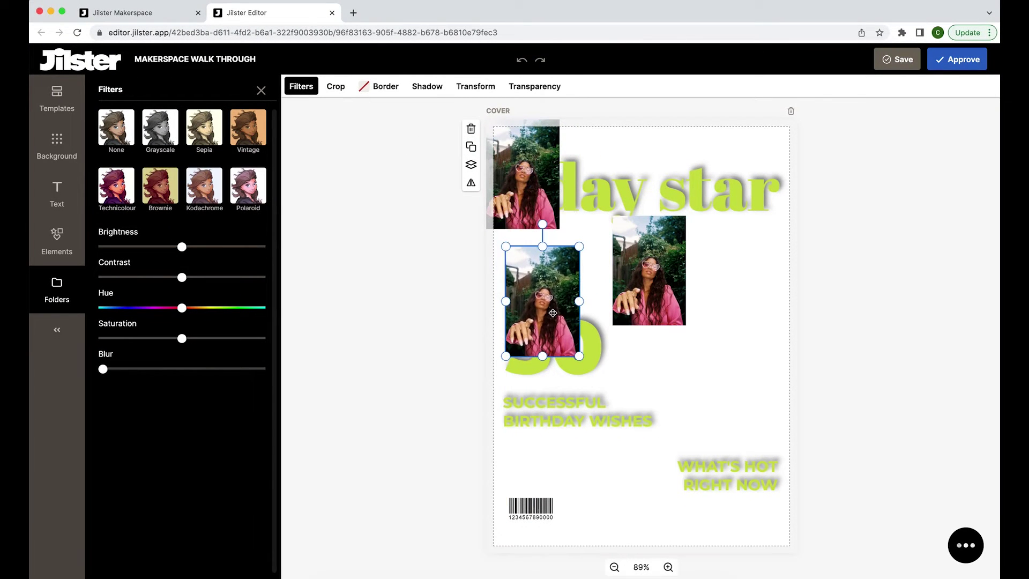
key("Delete")
left_click(663, 269)
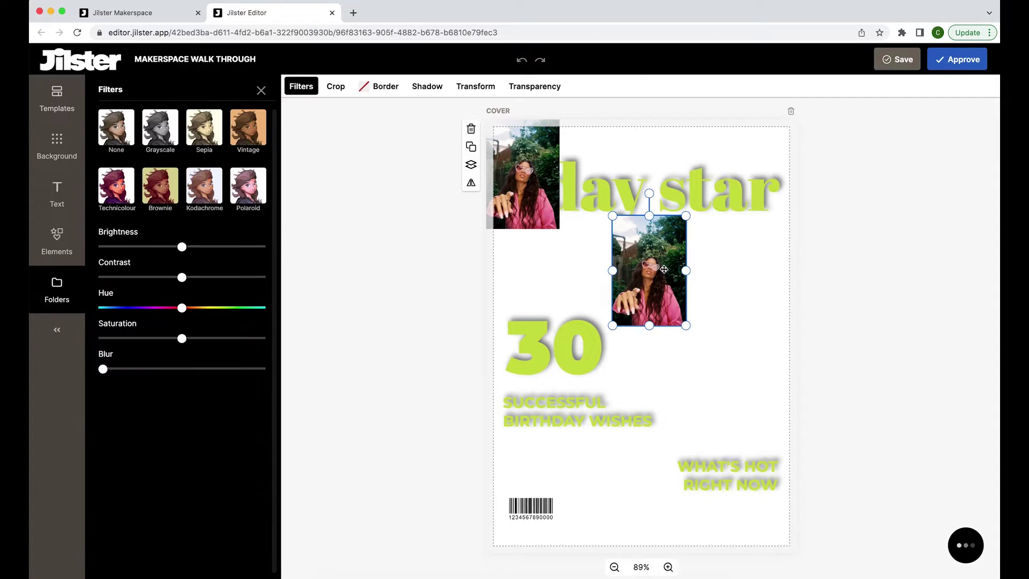
key("Delete")
Step: Enlarge the photo of the woman in pink to fill the whole cover and adjust its position
left_click(555, 211)
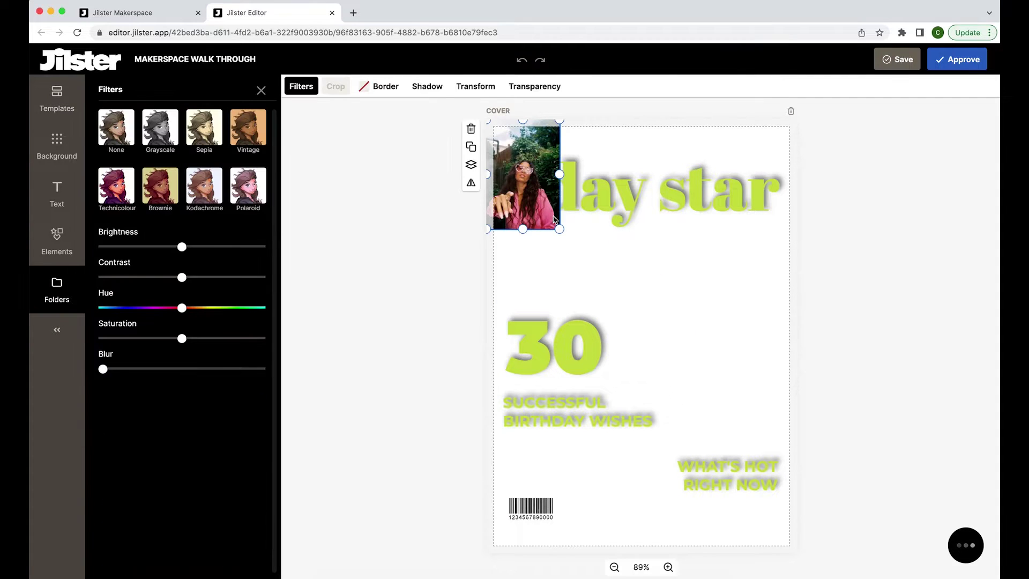
left_click_drag(558, 228, 968, 442)
left_click_drag(713, 418, 711, 374)
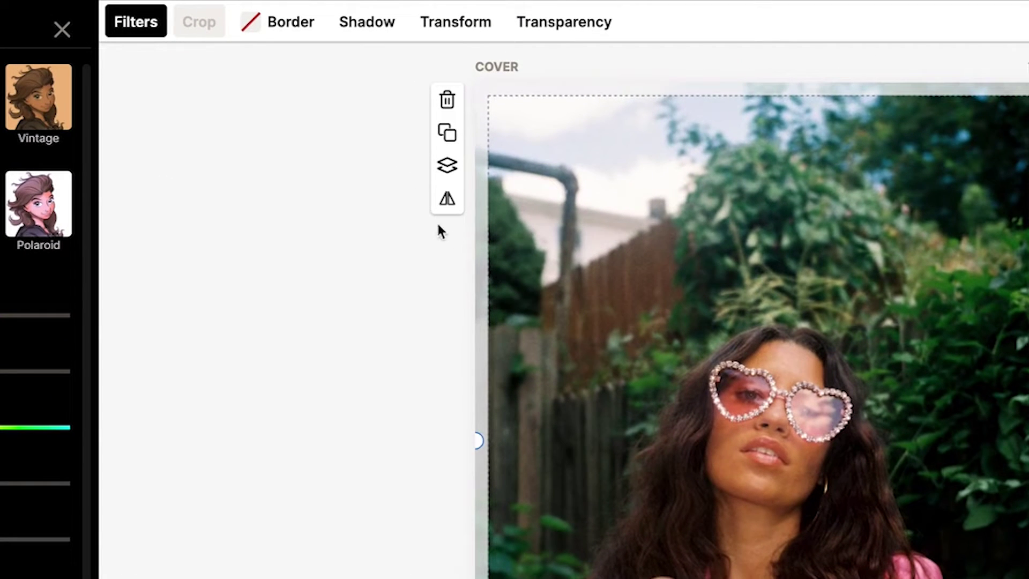
Step: Send the photo of the woman in pink backward until it sits behind all of the cover's text
left_click(443, 171)
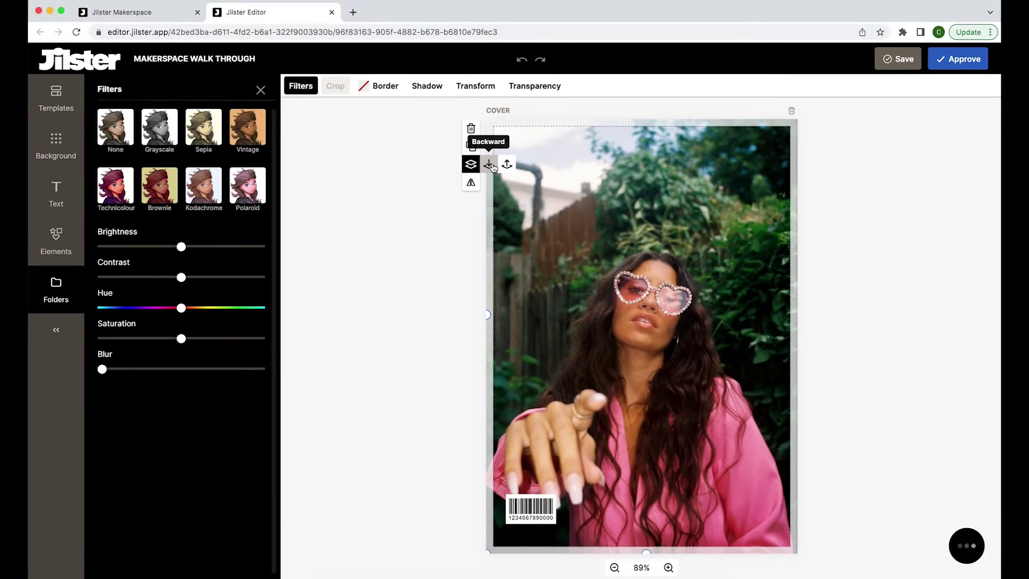
left_click(481, 166)
left_click(491, 165)
left_click(491, 165)
left_click(491, 166)
left_click(491, 165)
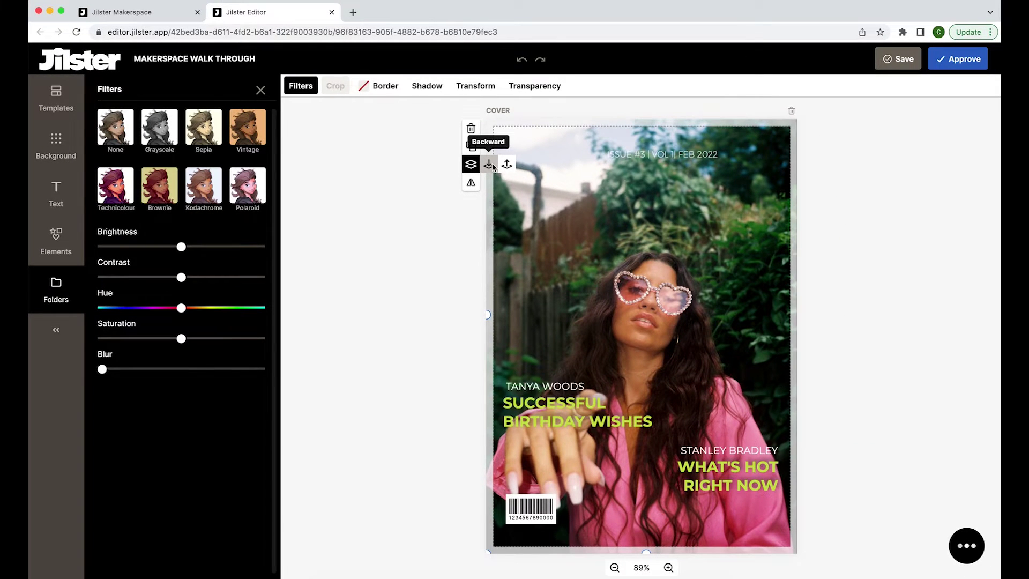
left_click(493, 166)
left_click(493, 166)
left_click(493, 167)
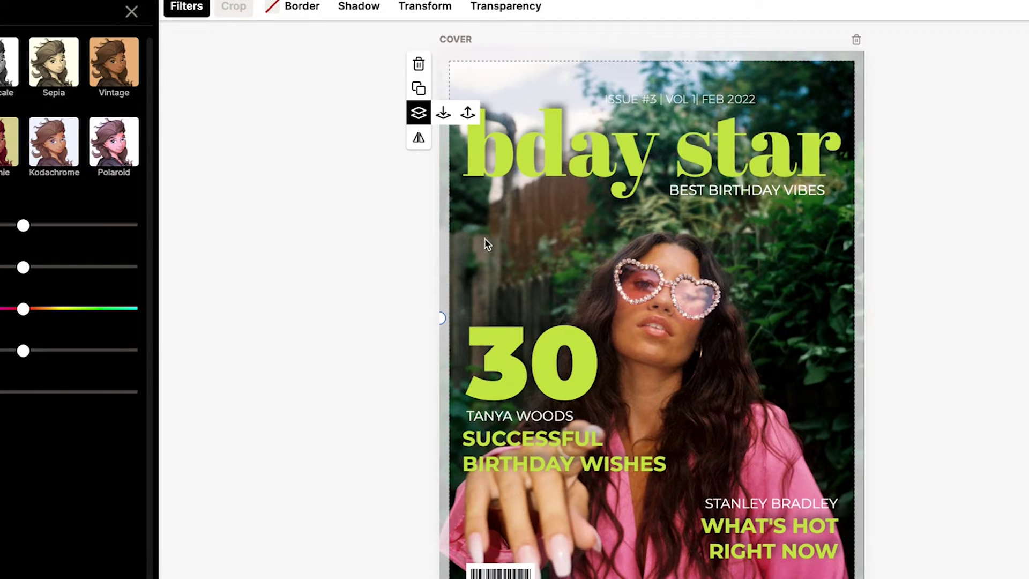
Step: Try flipping the cover photo vertically and horizontally, restoring its original orientation each time
left_click(419, 137)
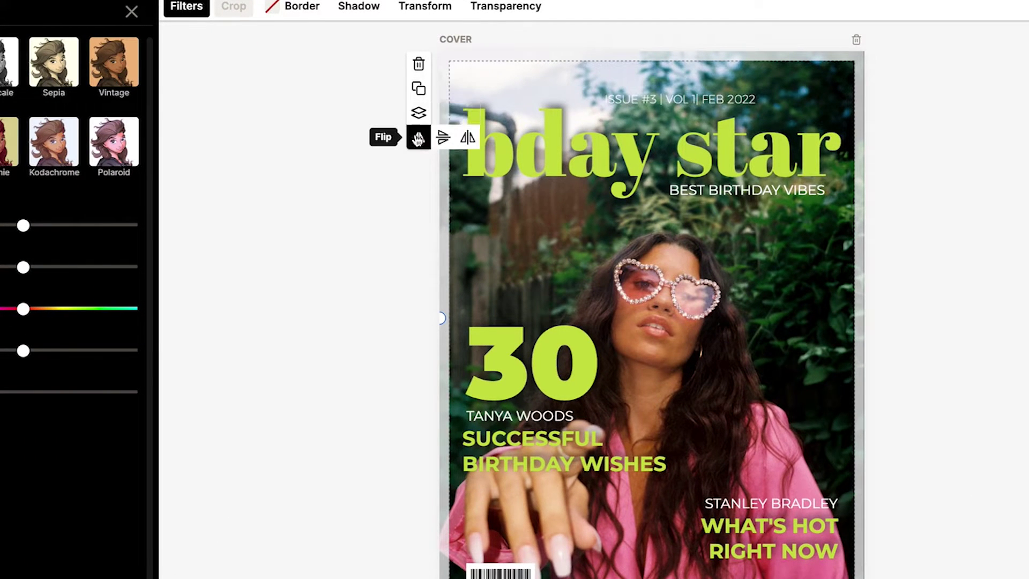
left_click(444, 140)
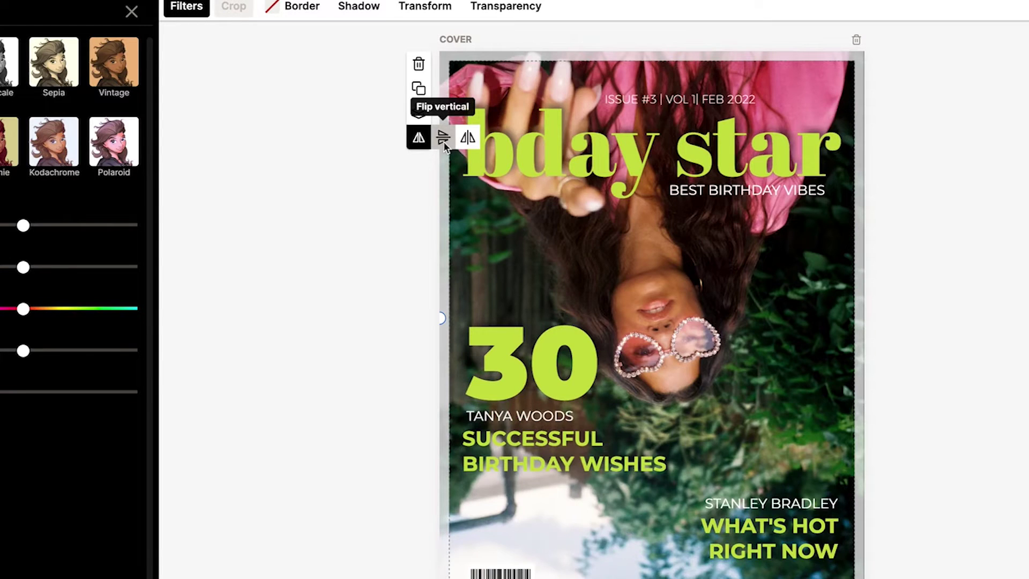
left_click(444, 141)
left_click(467, 137)
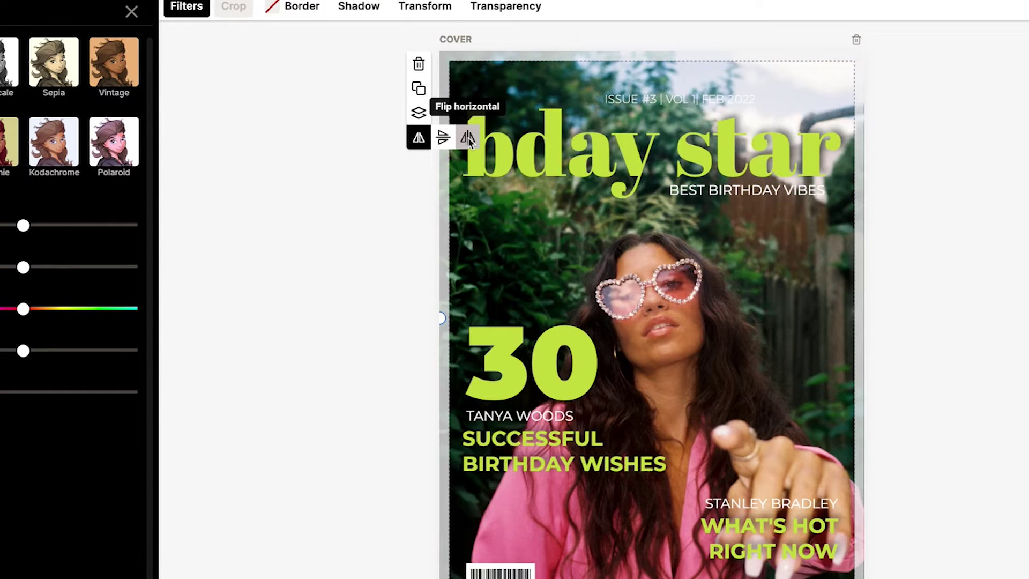
left_click(468, 138)
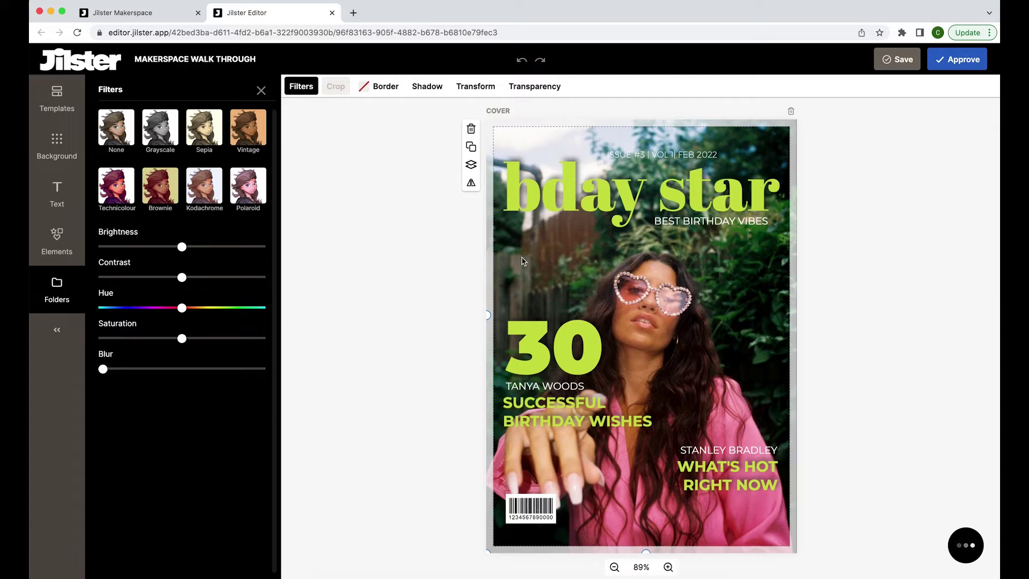
Step: Shrink the photo proportionally and centre it on the cover so an even margin of background surrounds it
left_click_drag(518, 260, 528, 311)
left_click_drag(501, 129, 558, 216)
left_click_drag(637, 261, 592, 191)
left_click_drag(592, 191, 594, 191)
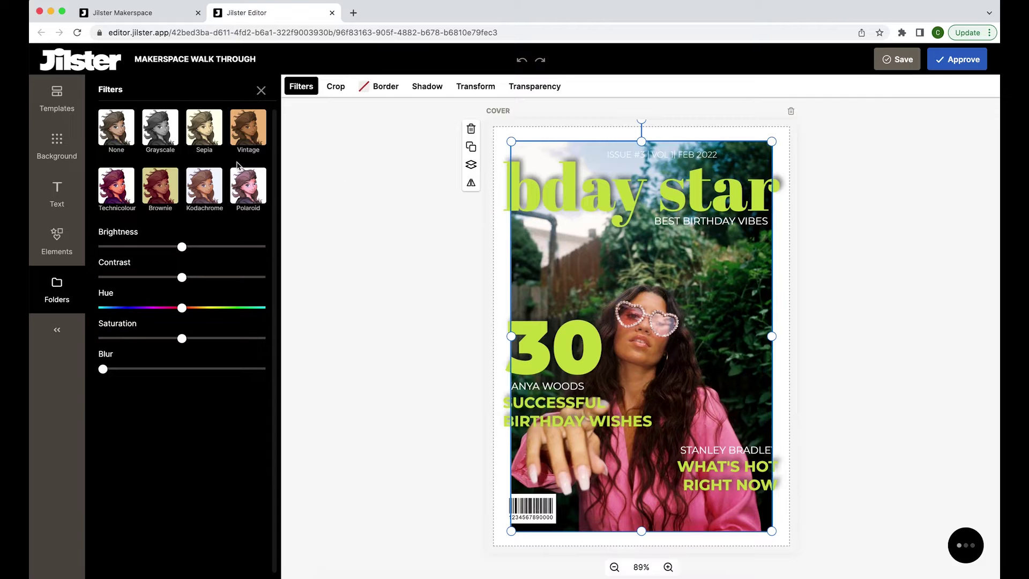
Step: Try the green leaf image from the Bloemen & Planten category as the cover background and browse the other plant backgrounds
left_click(56, 146)
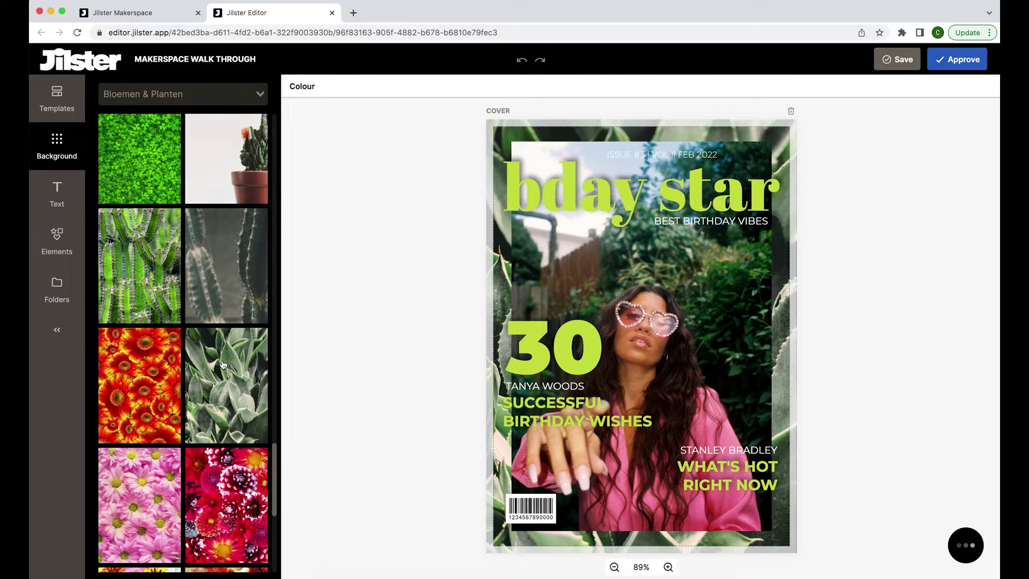
scroll(209, 341, "up", 2)
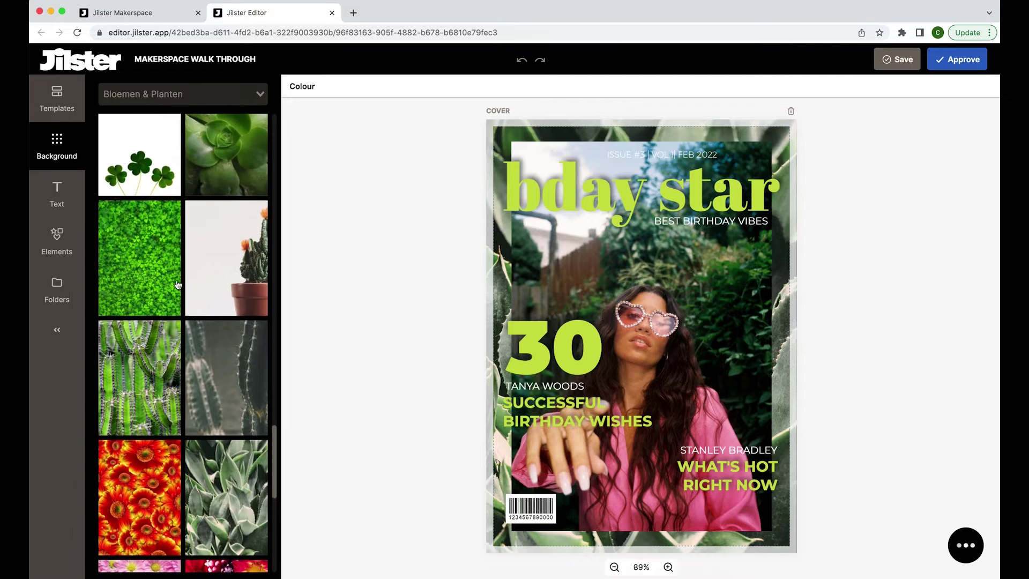
scroll(178, 284, "down", 10)
Step: Replace the cover's image background with a solid colour, trying dark red #8C2222 and settling on black
left_click(311, 87)
mouse_move(107, 196)
left_mouse_down()
mouse_move(168, 159)
mouse_move(228, 154)
left_mouse_up()
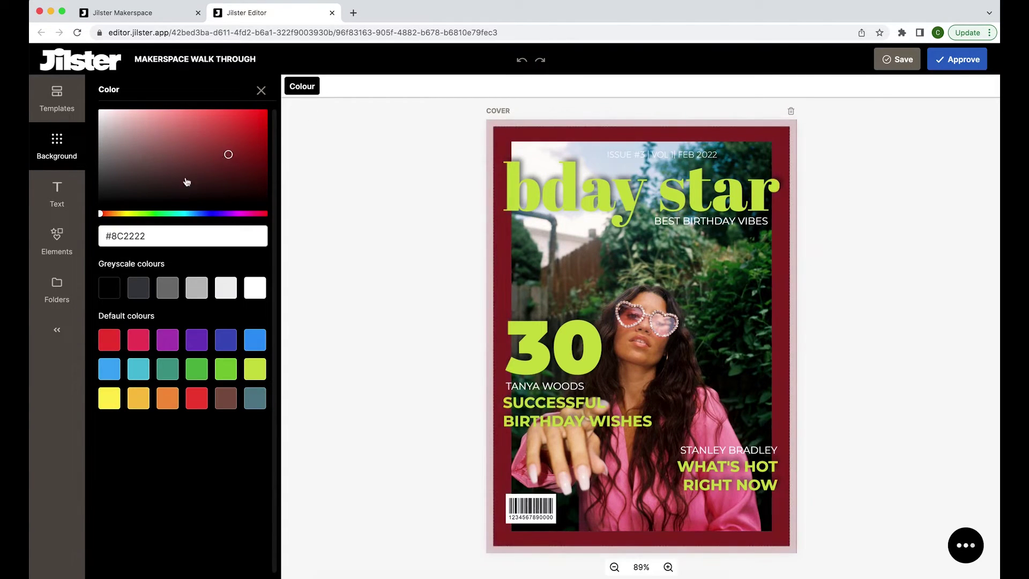
mouse_move(148, 212)
left_mouse_down()
mouse_move(177, 214)
mouse_move(160, 214)
left_mouse_up()
mouse_move(191, 184)
left_mouse_down()
mouse_move(214, 133)
mouse_move(155, 120)
mouse_move(248, 271)
left_mouse_up()
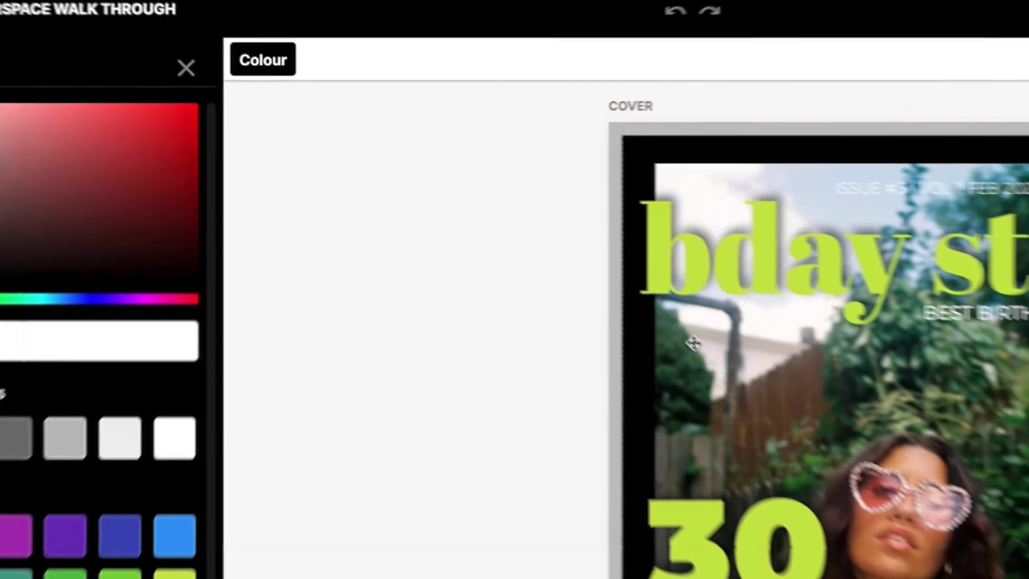
Step: Try the Vintage, Technicolour, Brownie, Kodachrome and Polaroid filters on the cover photo
left_click(538, 242)
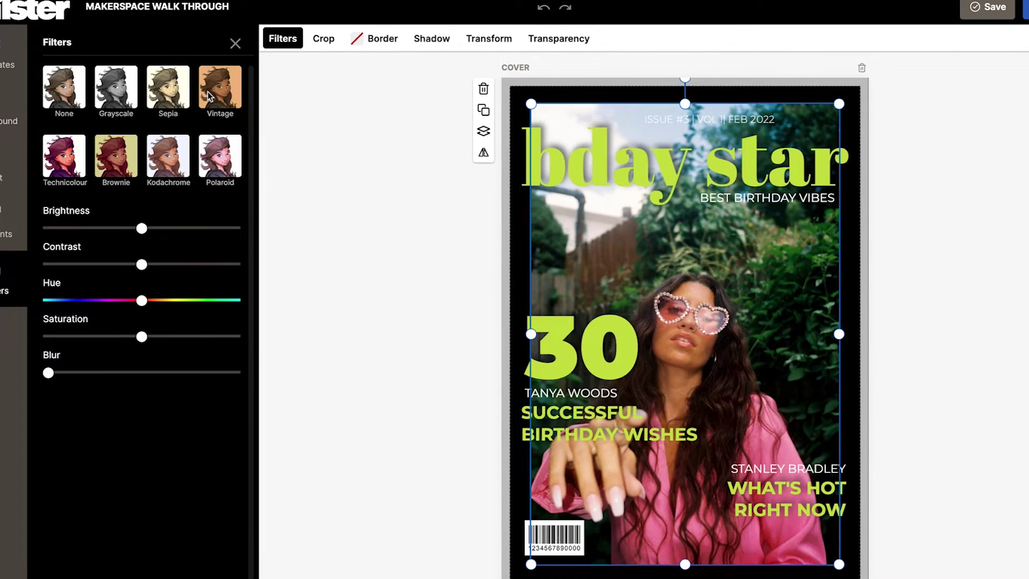
left_click(208, 96)
left_click(78, 155)
left_click(121, 157)
left_click(183, 157)
left_click(206, 157)
left_click(167, 157)
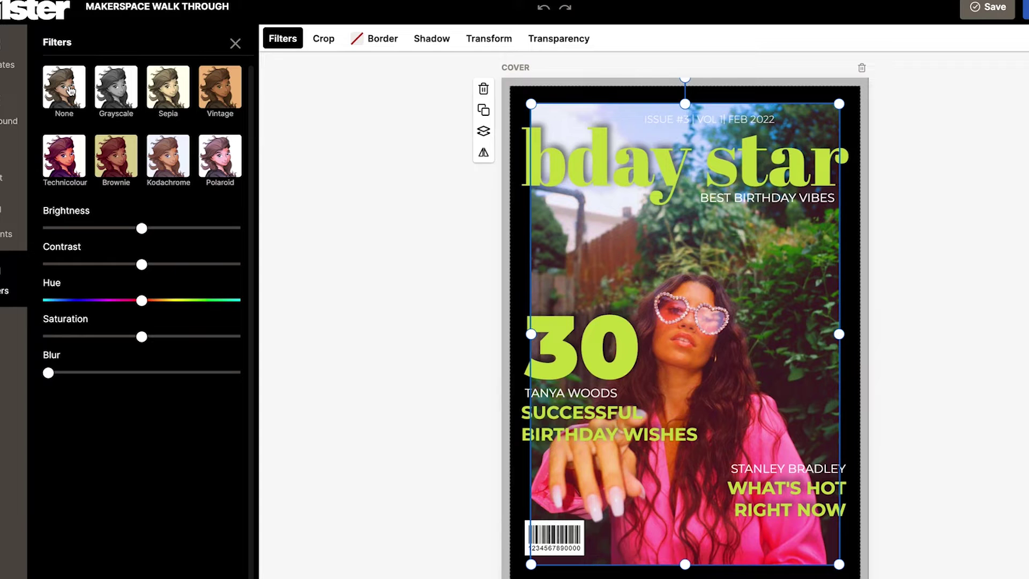
Step: Slightly raise the photo's brightness and saturation, lower its contrast a little, and try the hue and blur adjustments
mouse_move(142, 230)
left_mouse_down()
mouse_move(168, 228)
mouse_move(154, 228)
left_mouse_up()
mouse_move(141, 265)
left_mouse_down()
mouse_move(161, 265)
mouse_move(138, 265)
left_mouse_up()
mouse_move(141, 300)
left_mouse_down()
mouse_move(70, 300)
mouse_move(207, 300)
mouse_move(142, 302)
left_mouse_up()
left_click_drag(142, 337, 161, 341)
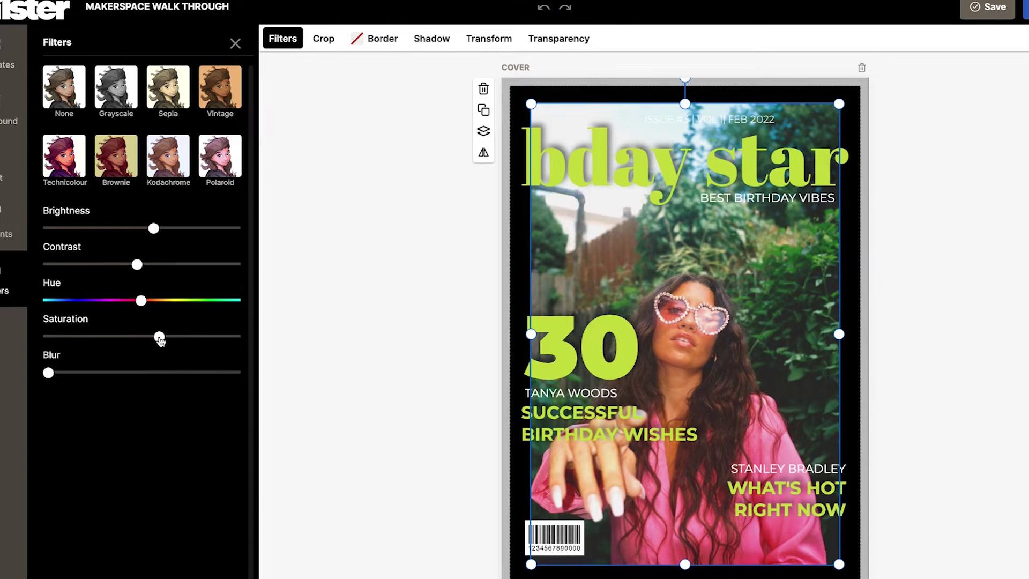
mouse_move(48, 373)
left_mouse_down()
mouse_move(138, 371)
mouse_move(38, 370)
left_mouse_up()
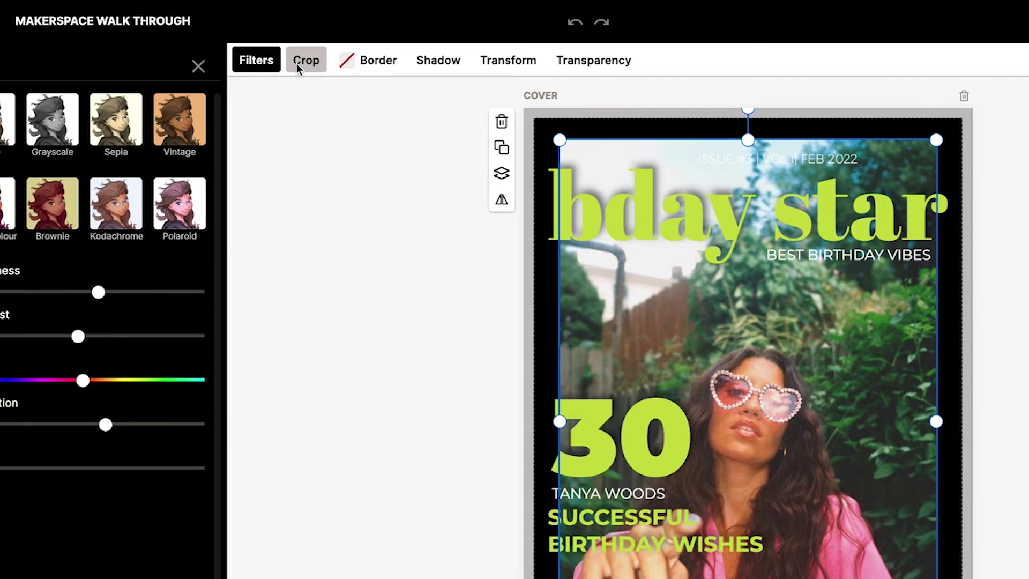
Step: Crop the photo to nearly its full width, cutting off the strip of sky above the fence and trees
left_click(298, 67)
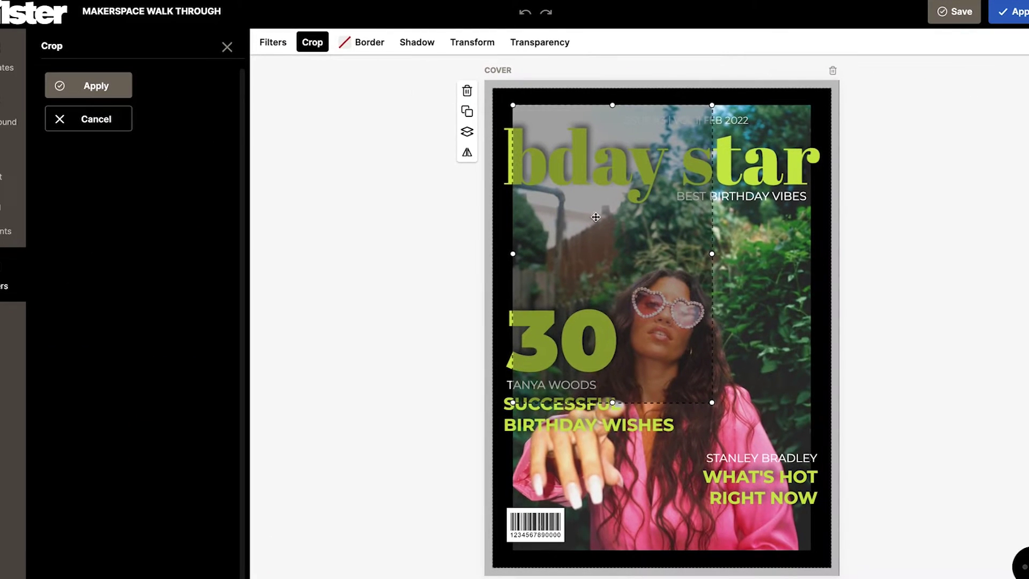
left_click_drag(596, 217, 593, 292)
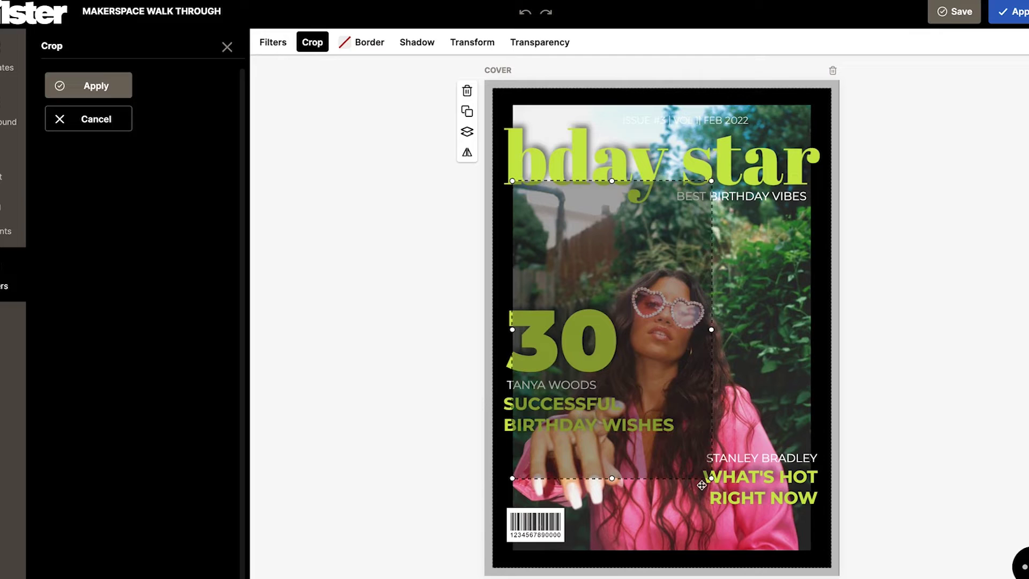
left_click_drag(710, 479, 811, 492)
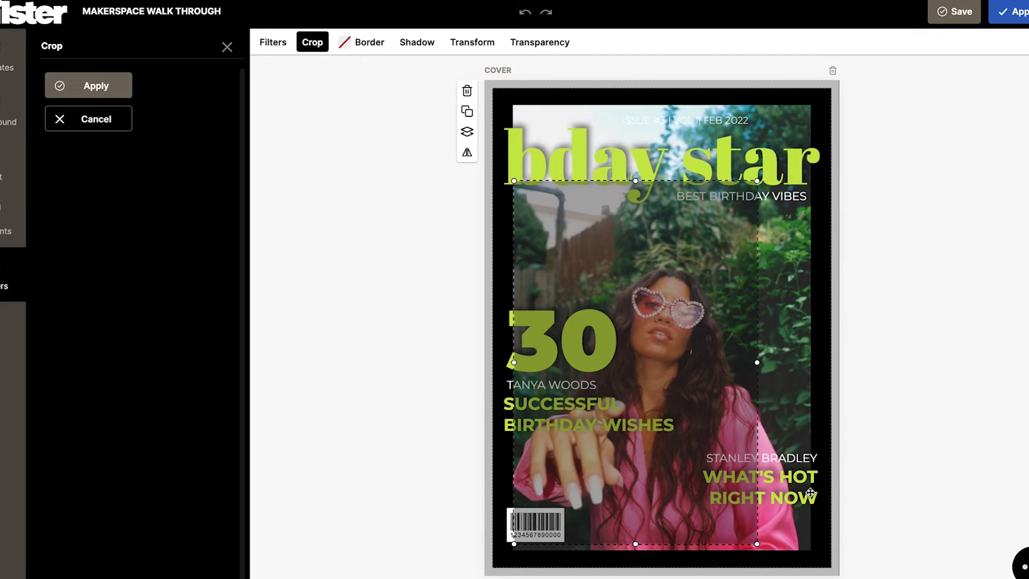
left_click_drag(757, 363, 810, 361)
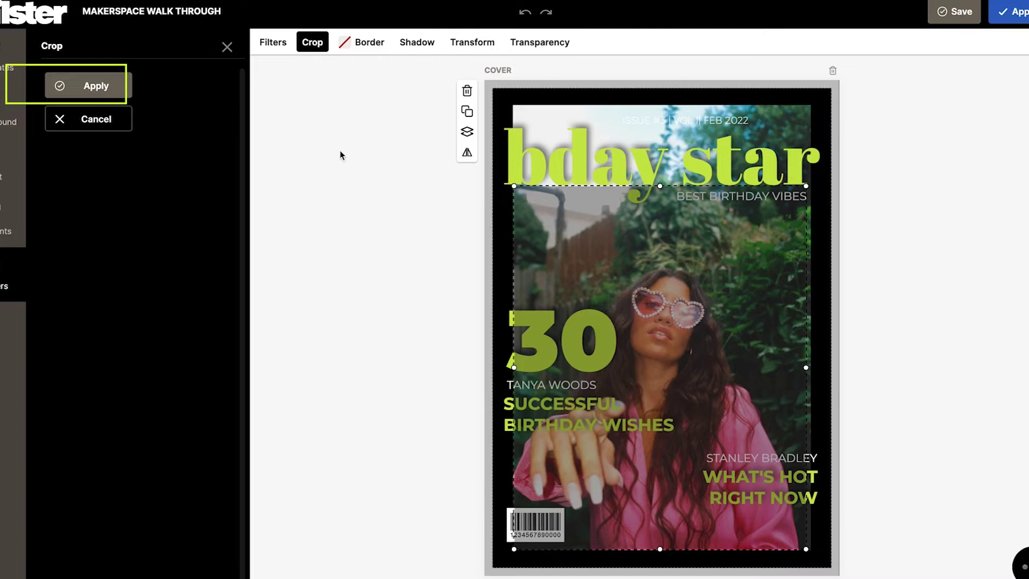
left_click(95, 89)
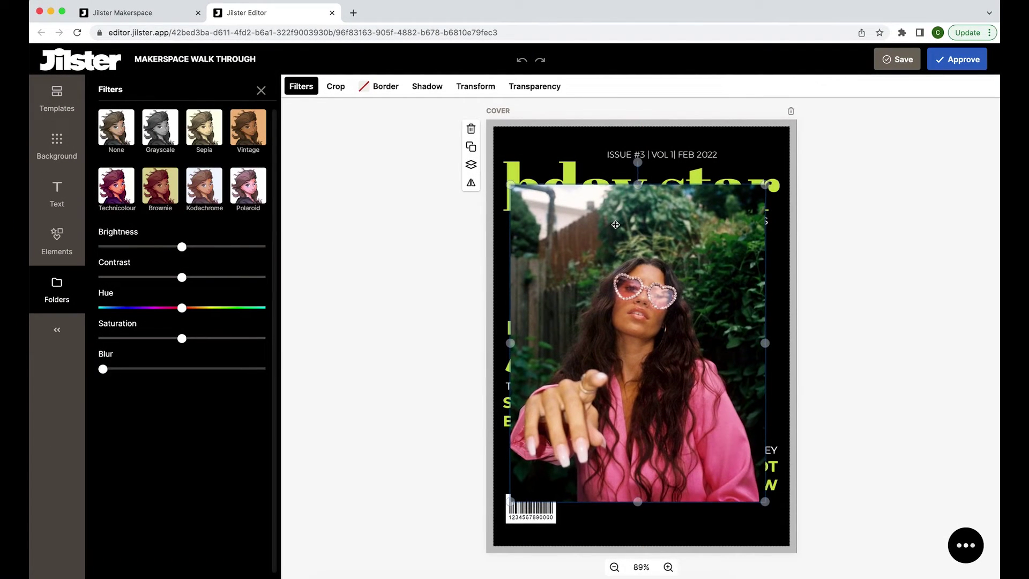
Step: Send the cropped photo backward until all the cover text is in front of it, and deselect it
left_click(471, 165)
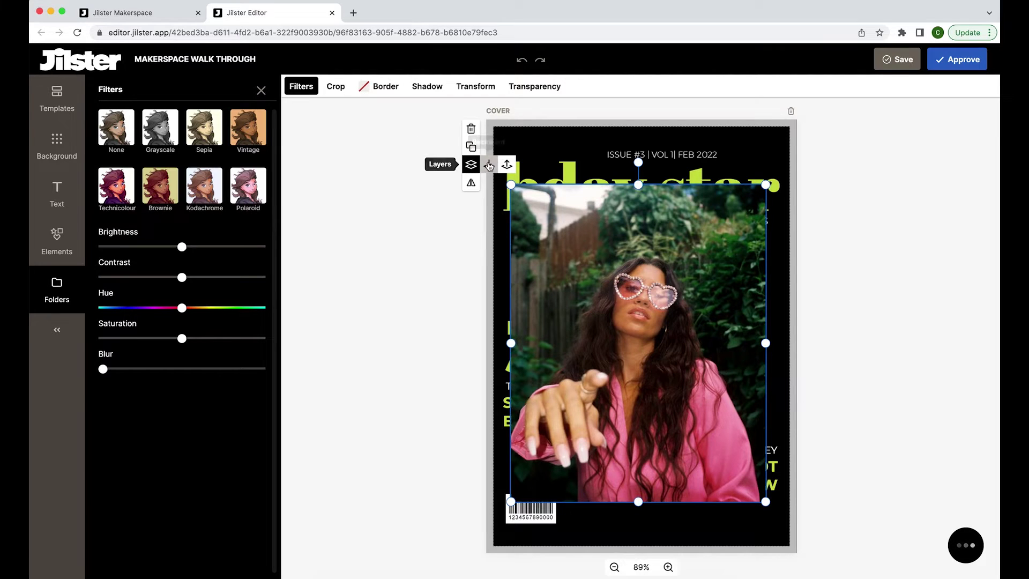
left_click(490, 167)
left_click(490, 166)
left_click(490, 167)
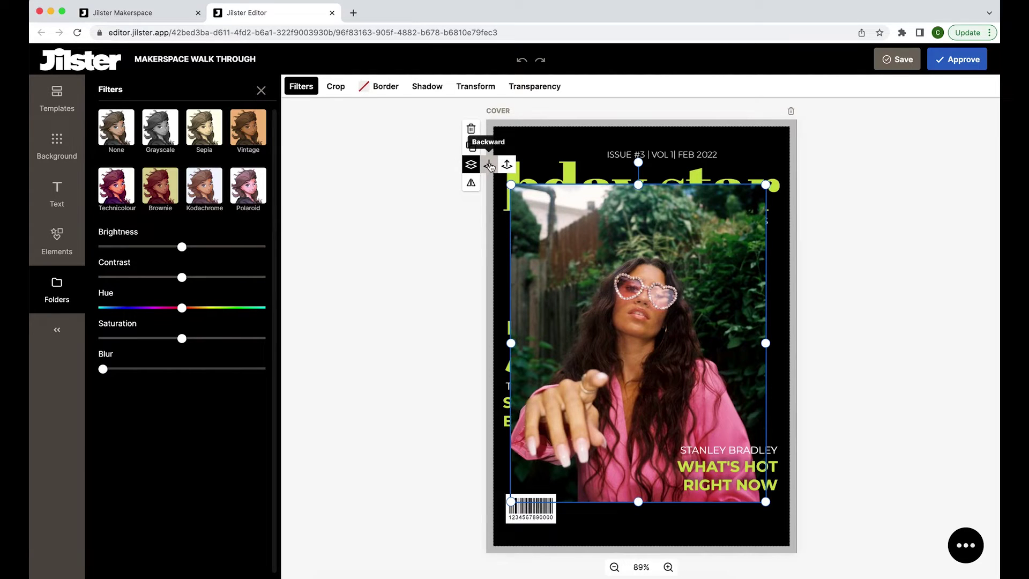
left_click(490, 166)
left_click(490, 166)
left_click(491, 167)
left_click(490, 167)
left_click(490, 167)
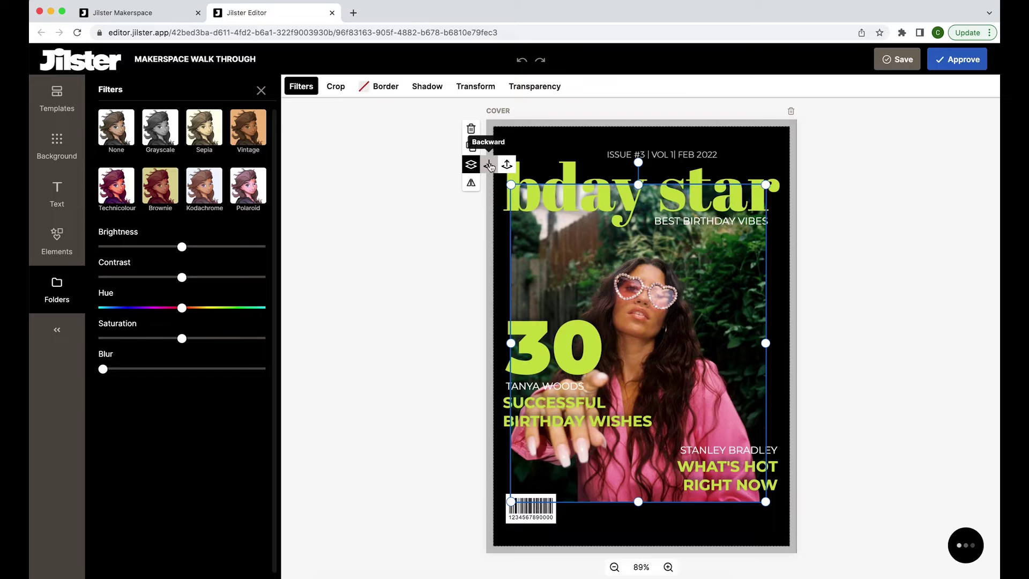
left_click(566, 136)
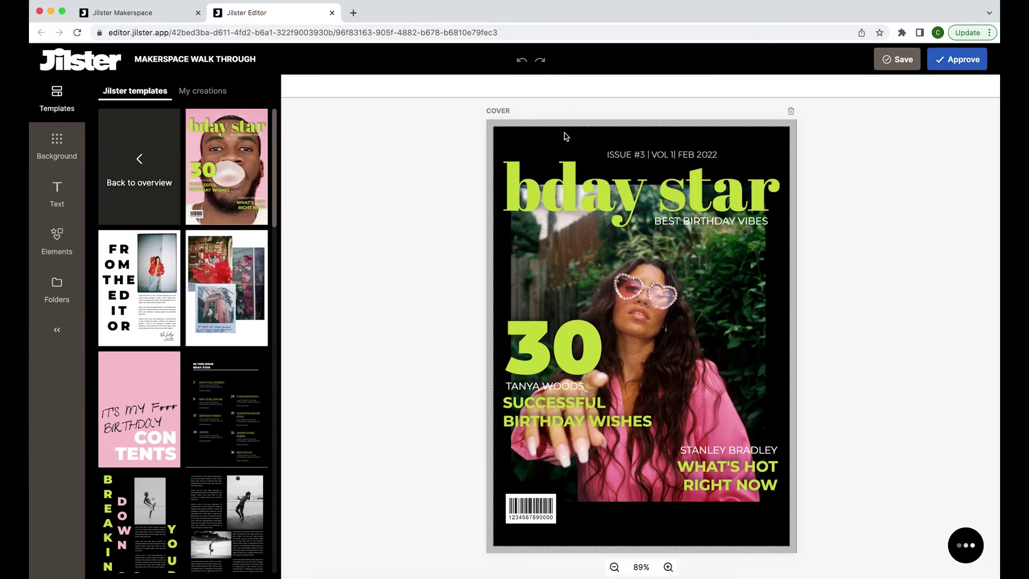
Step: Undo the crop, layering and image adjustments made to the cover photo
left_click(552, 259)
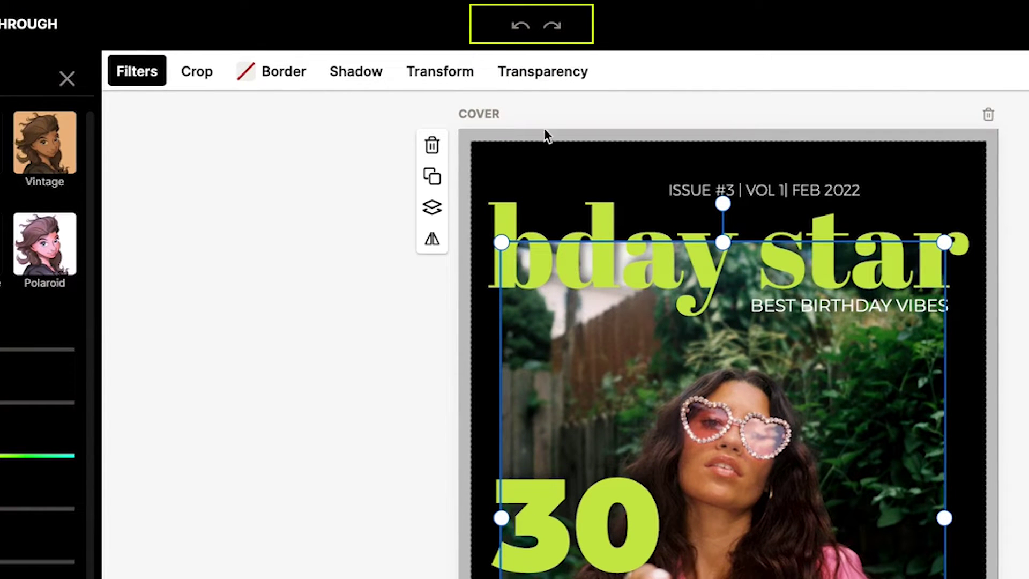
left_click(528, 28)
left_click(523, 28)
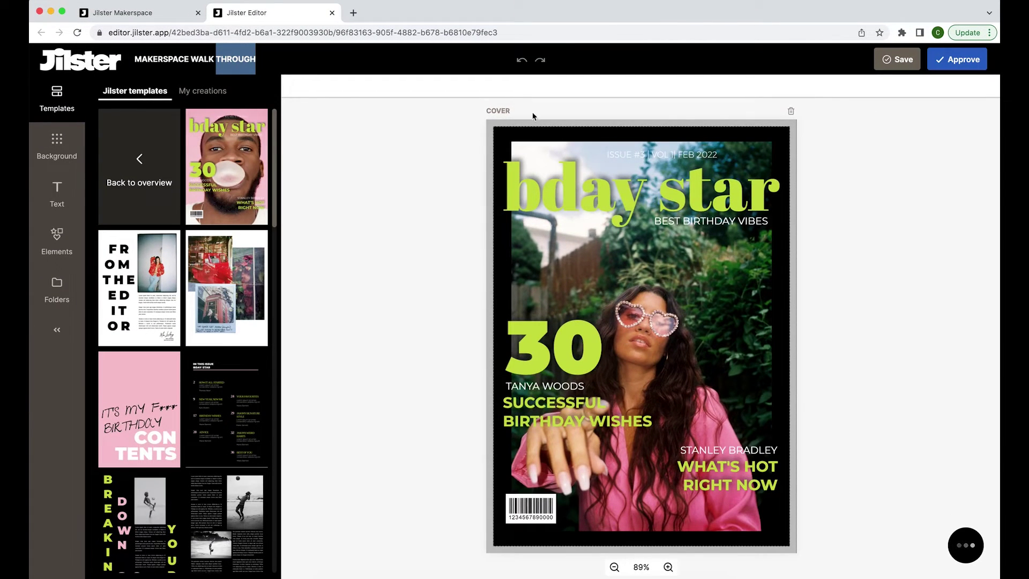
Step: Give the photo a white #FFFFFF border of medium width and nudge the photo slightly toward the cover's upper-left corner
left_click(528, 238)
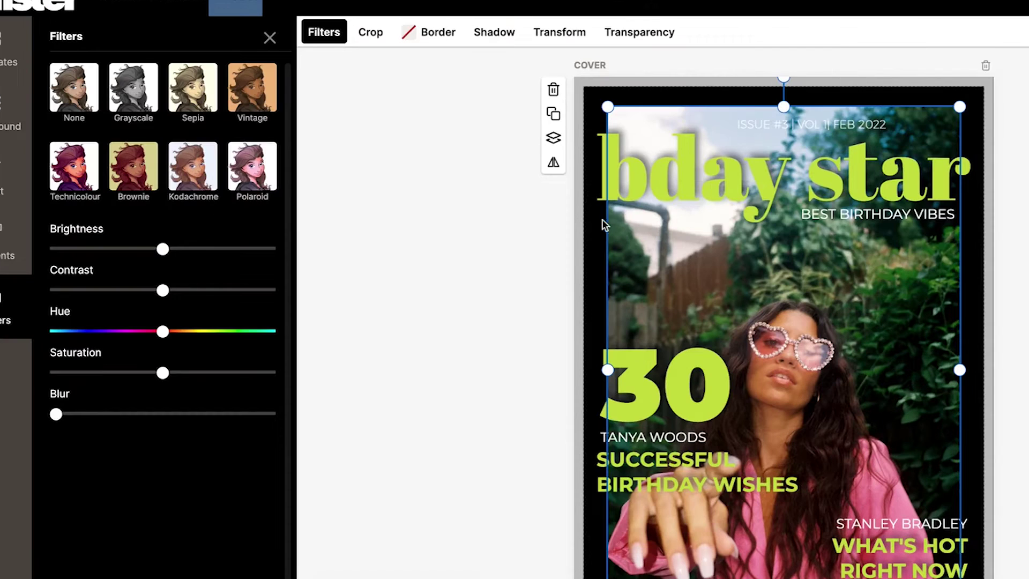
left_click(386, 91)
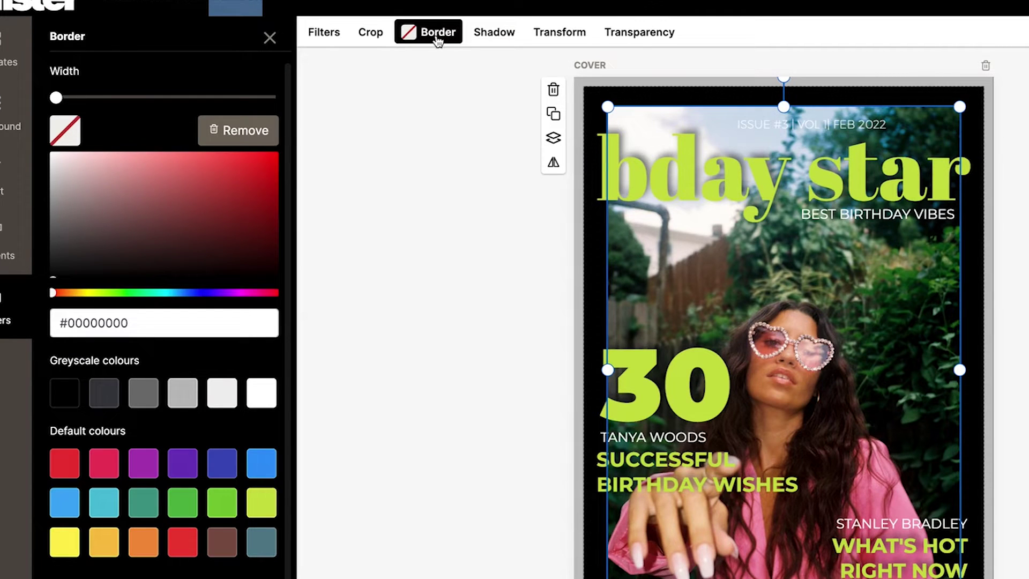
left_click(263, 399)
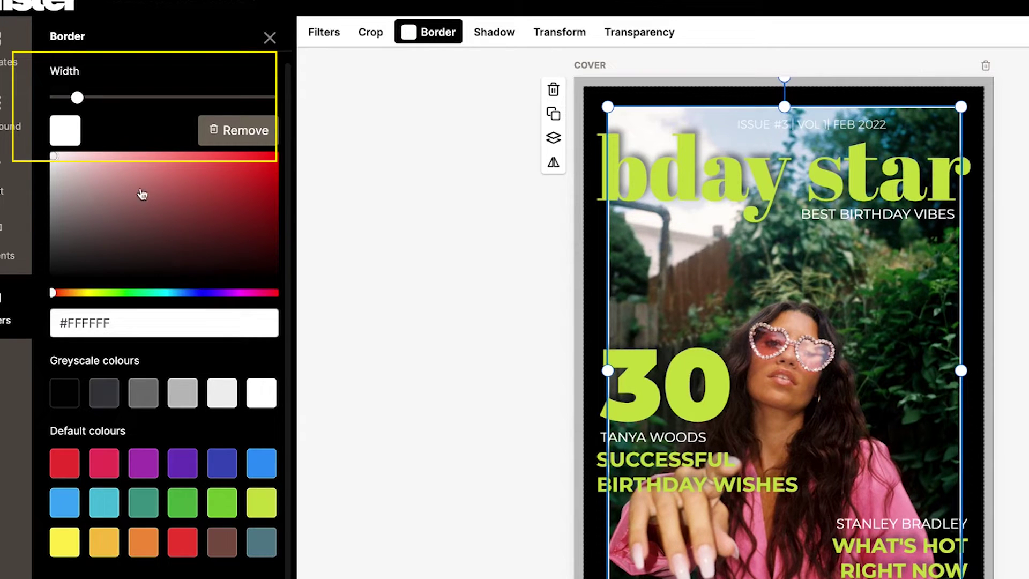
left_click_drag(78, 97, 248, 98)
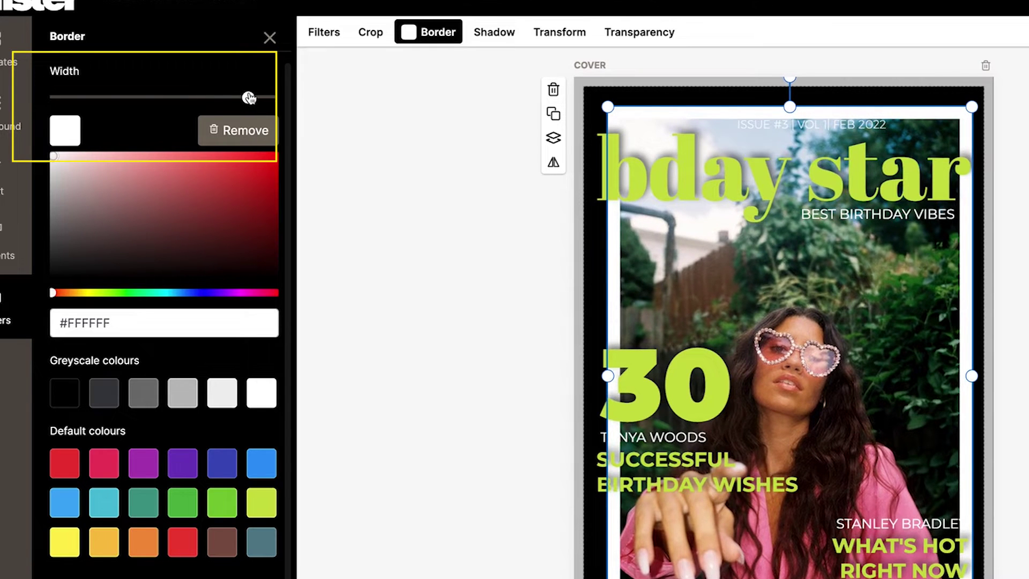
left_click_drag(681, 240, 671, 234)
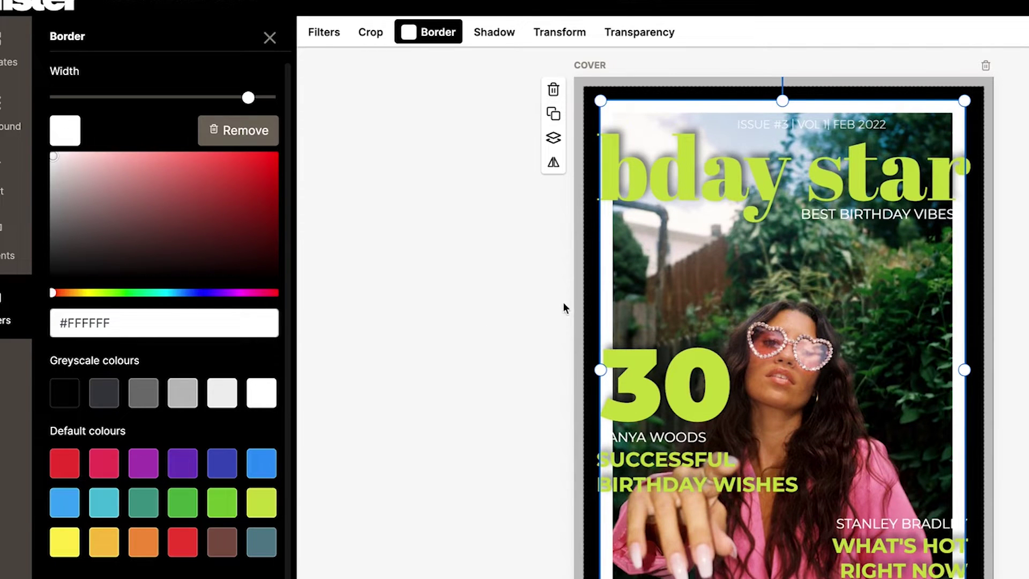
left_click_drag(249, 99, 173, 99)
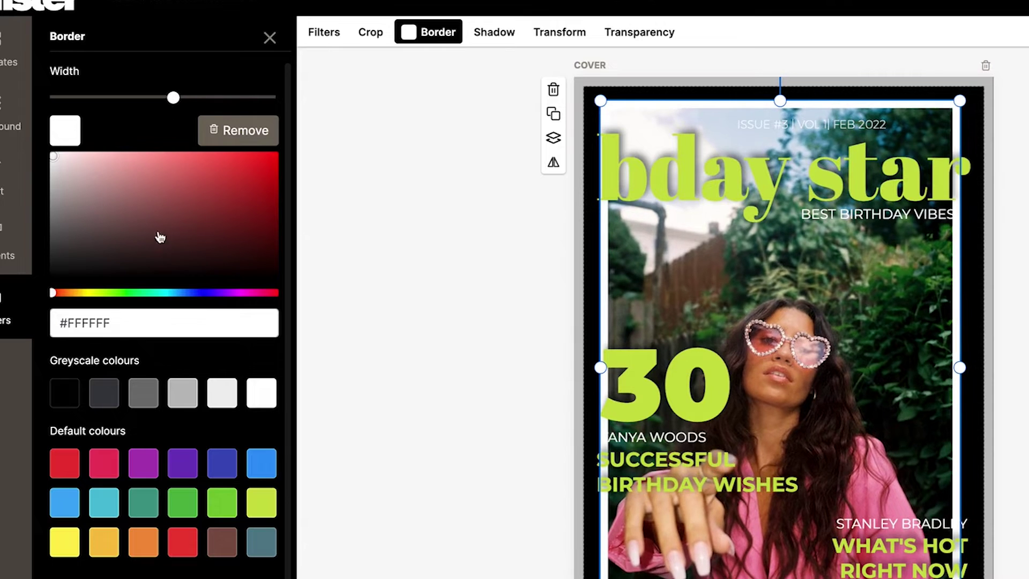
Step: Change the photo's border colour to #C8DE43
double_click(138, 322)
left_click_drag(90, 323, 30, 325)
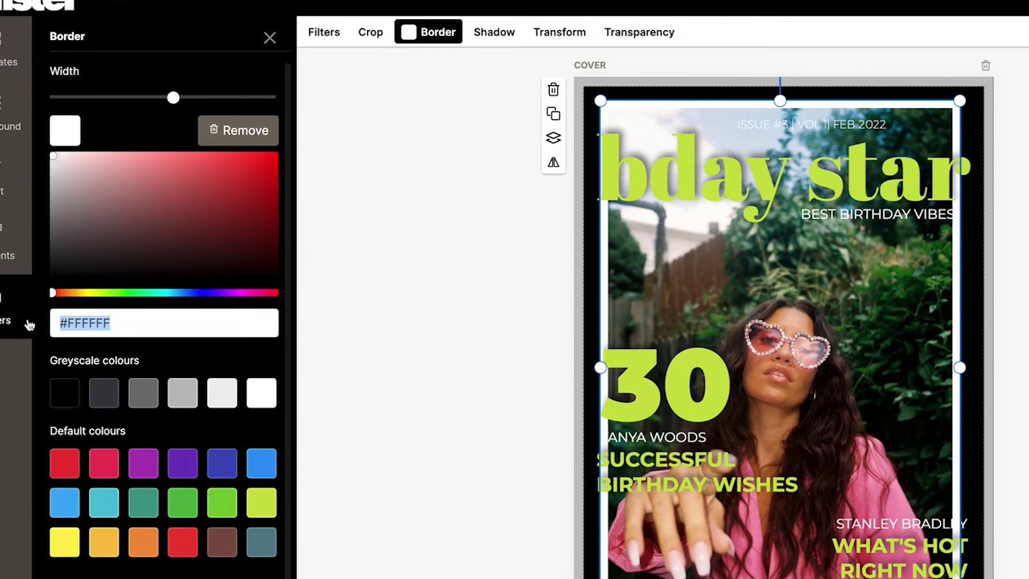
type("#C8DE43")
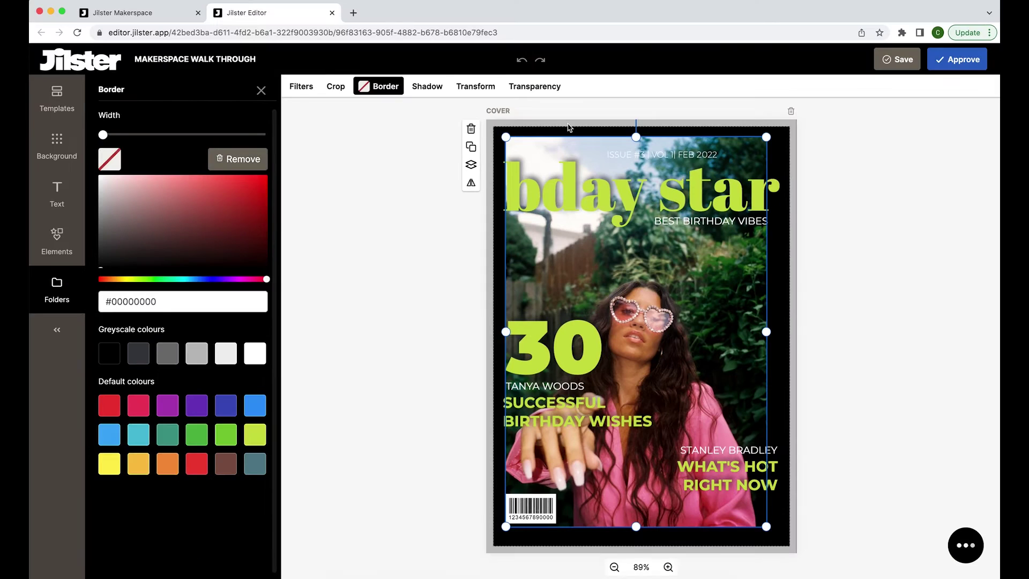
Step: Nudge the cover photo slightly toward the cover's lower-right corner
left_click(570, 128)
left_click(570, 156)
left_click(550, 148)
left_click_drag(550, 148, 553, 151)
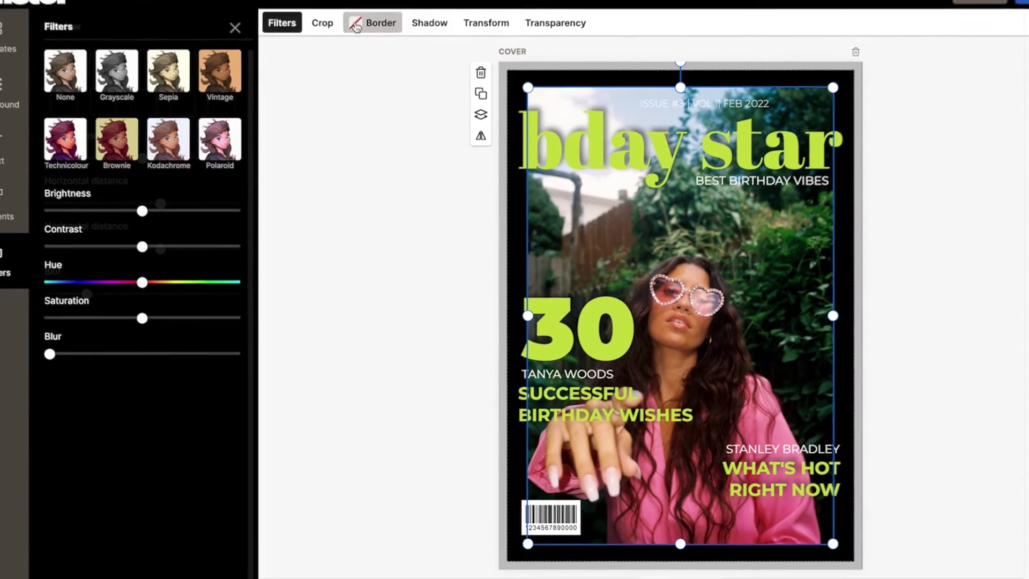
Step: Try several of the preset shadow directions on the cover photo against the black background
left_click(421, 20)
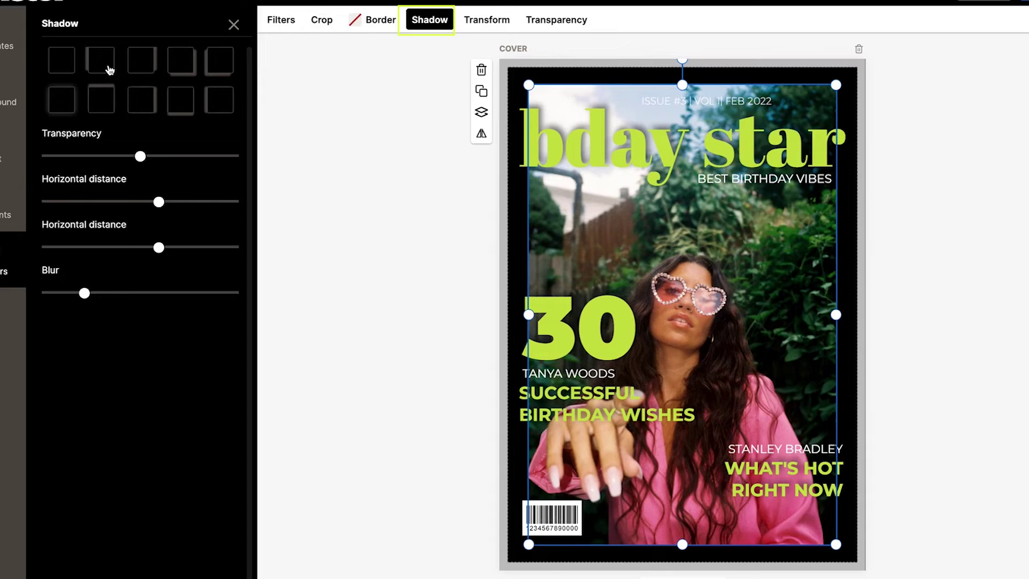
left_click(109, 70)
left_click(152, 66)
left_click(152, 103)
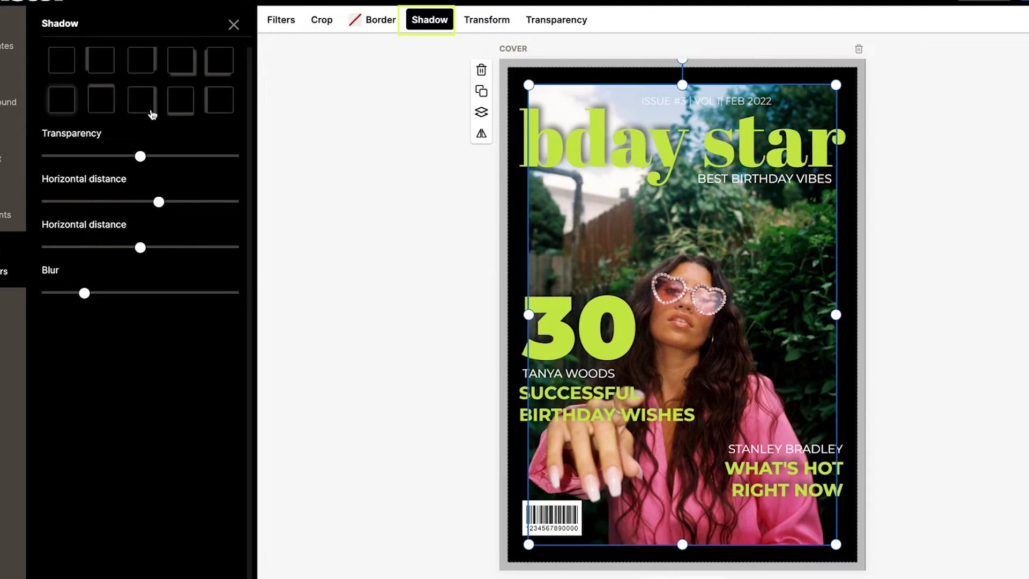
left_click(193, 114)
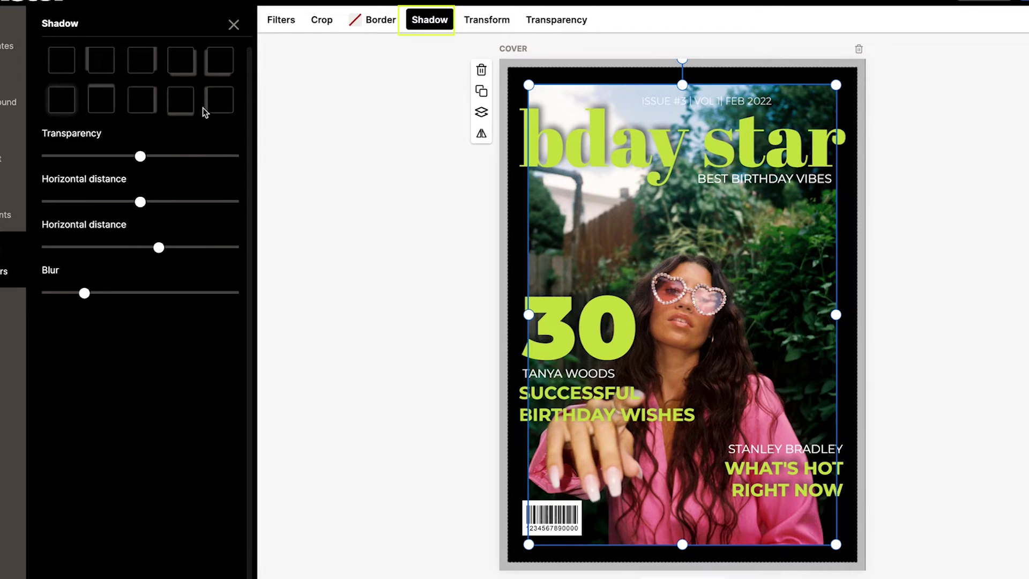
left_click(214, 110)
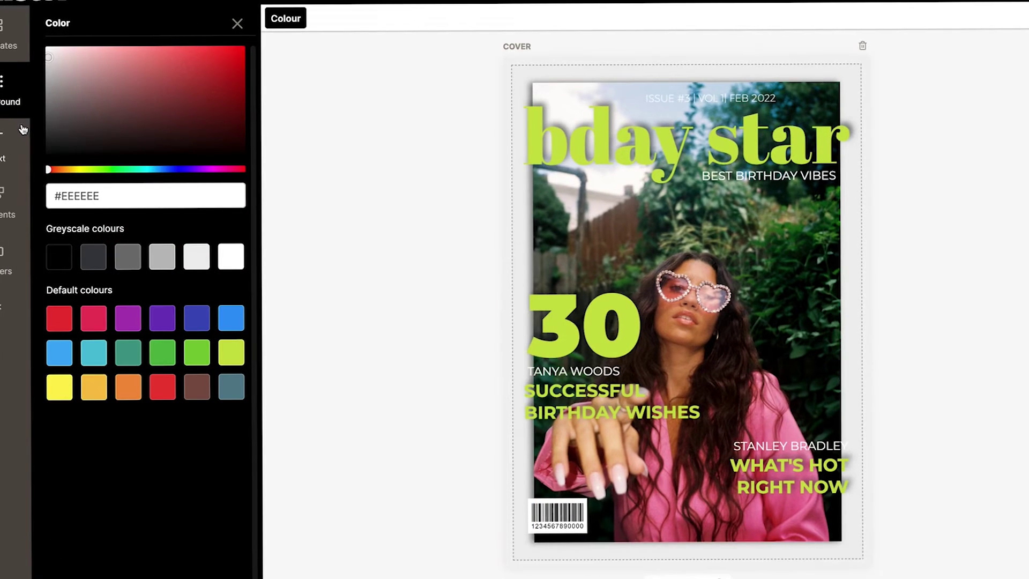
Step: Try a top-edge shadow shifted slightly left on the cover photo, and clear it again
left_click(570, 188)
left_click(433, 17)
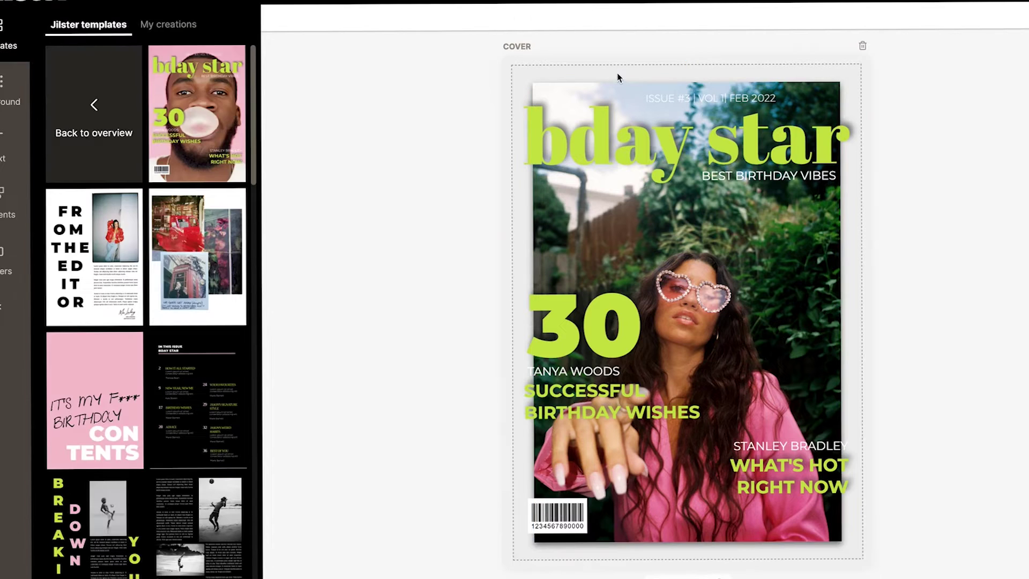
left_click(595, 87)
left_click(445, 16)
left_click(217, 105)
left_click(103, 107)
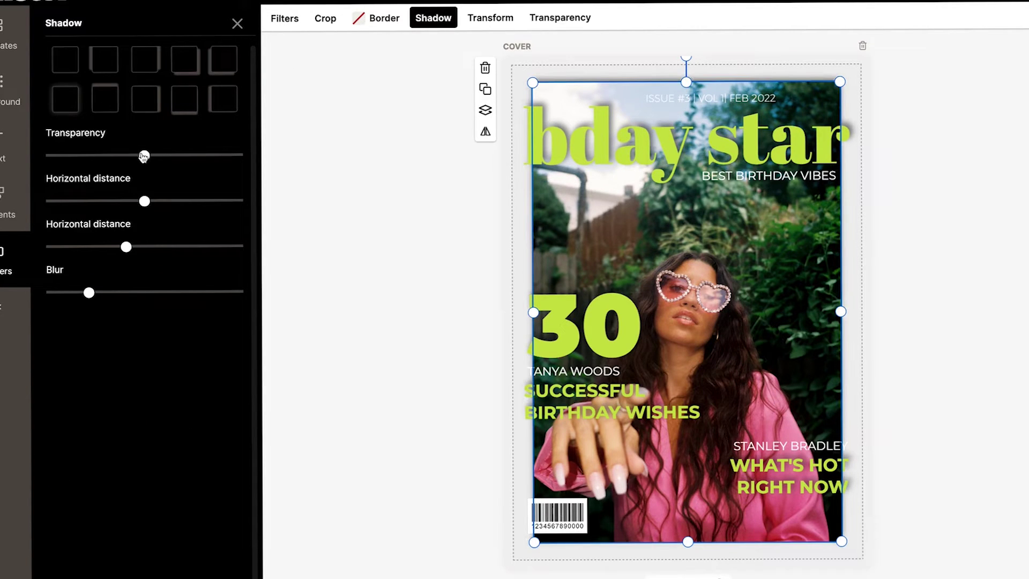
mouse_move(144, 201)
left_mouse_down()
mouse_move(256, 172)
mouse_move(108, 200)
mouse_move(46, 200)
mouse_move(137, 201)
left_mouse_up()
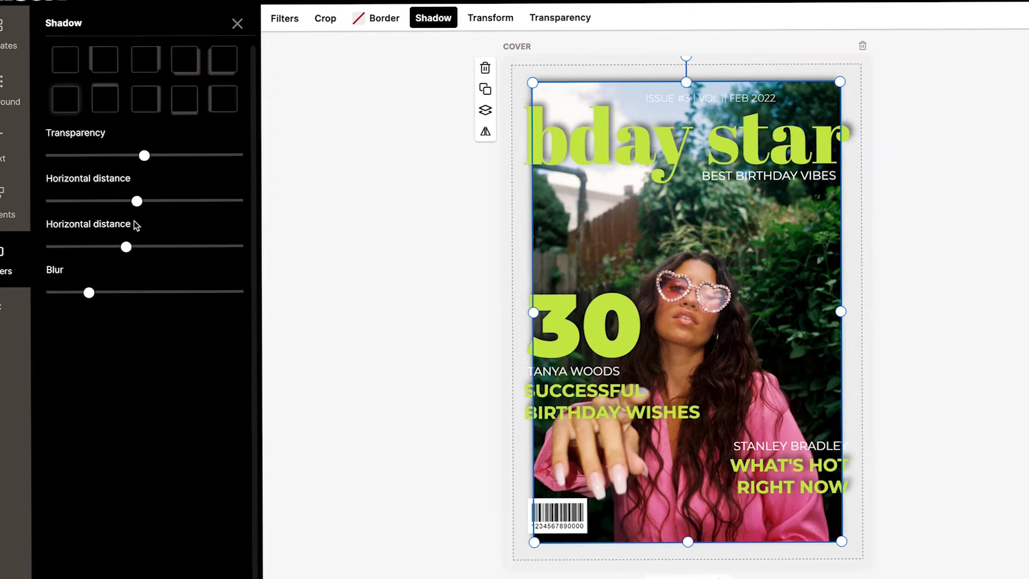
left_click(73, 72)
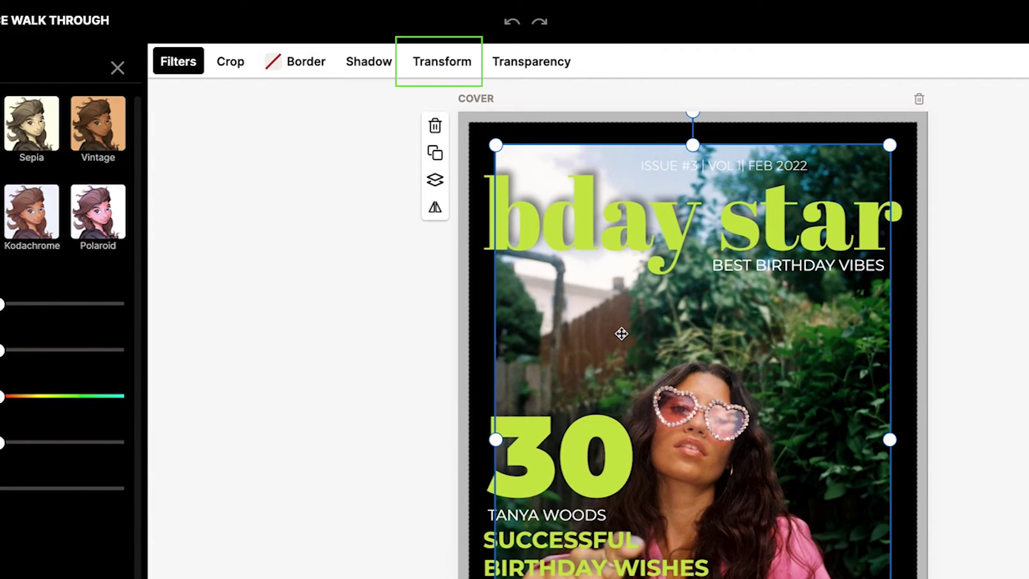
Step: Set the cover photo's X position to 90, and slide the photo back left until it is horizontally centred on the cover
left_click(451, 72)
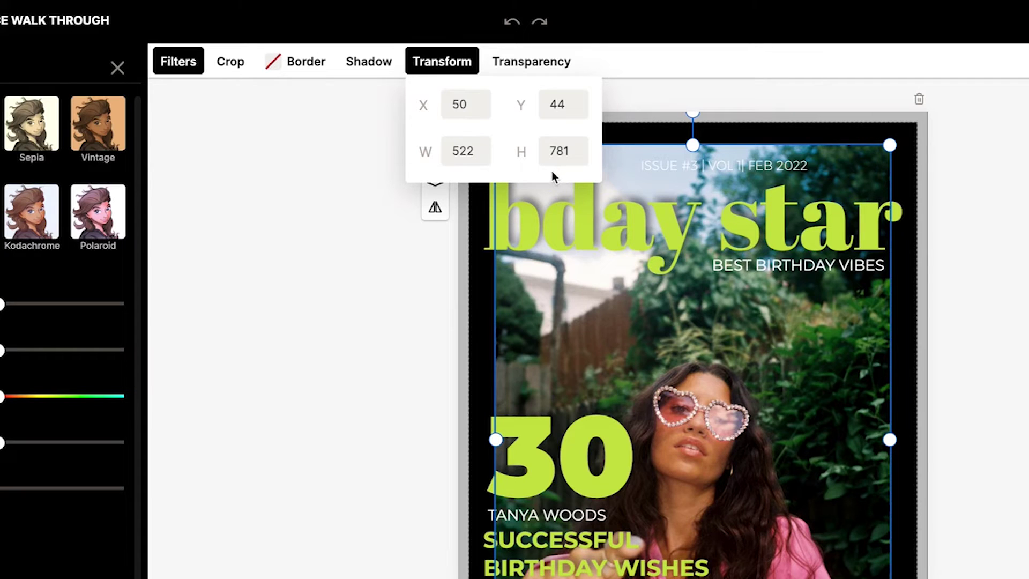
left_click_drag(482, 100, 423, 105)
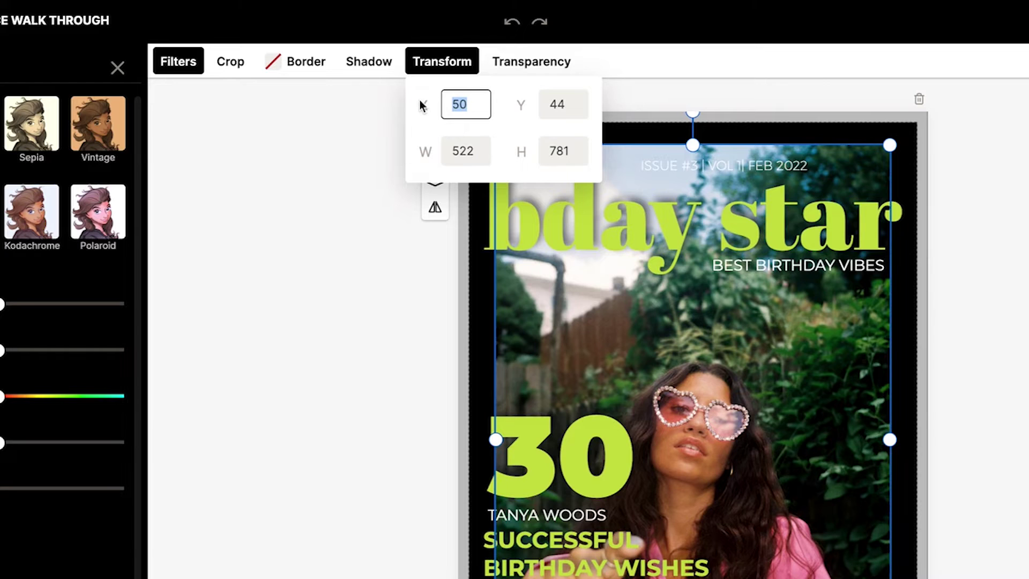
type("90")
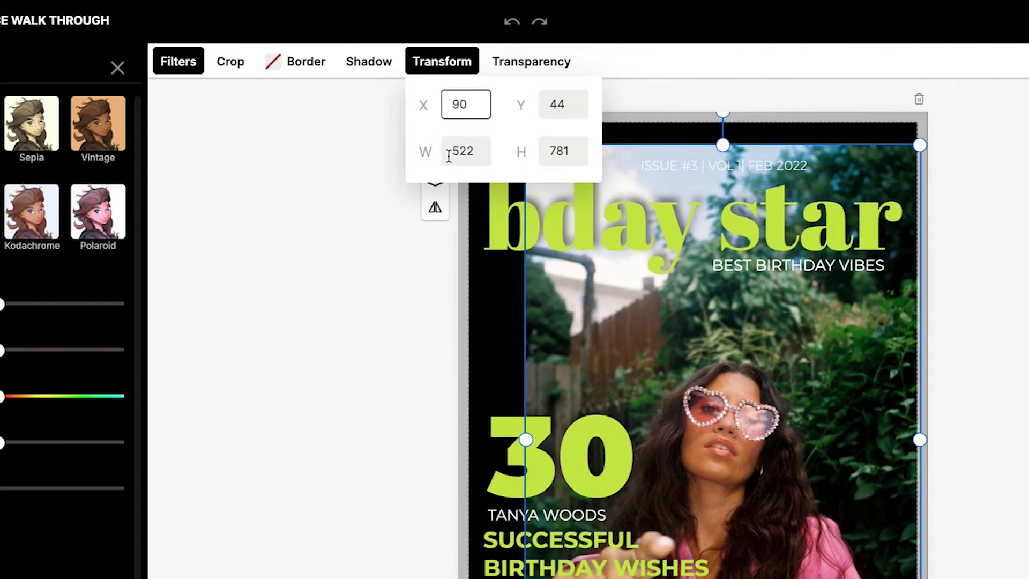
left_click(488, 282)
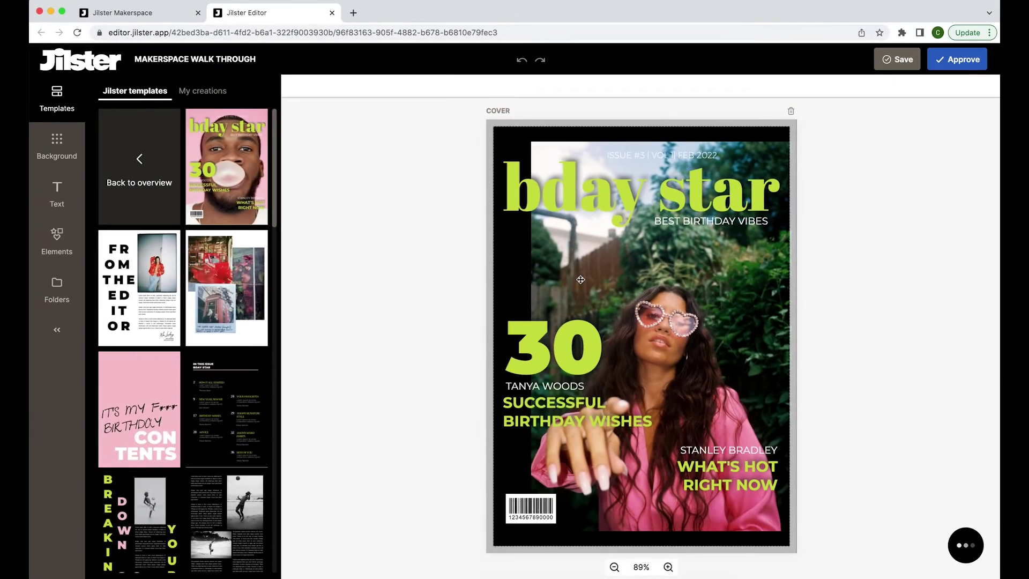
left_click(581, 281)
left_click_drag(581, 281, 561, 282)
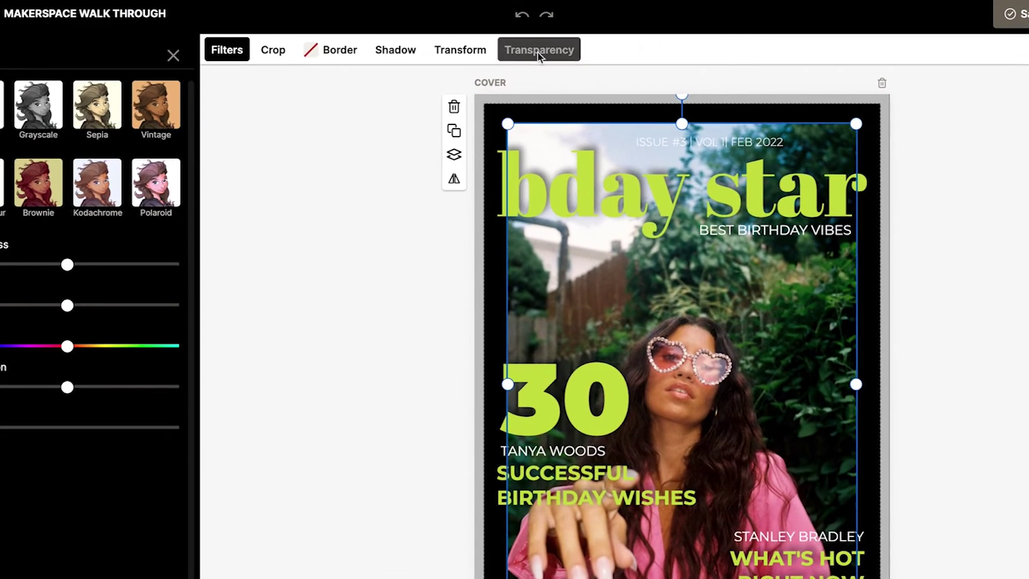
Step: Set the cover photo's transparency to 52 and deselect the photo
left_click(535, 89)
left_click_drag(516, 91, 563, 90)
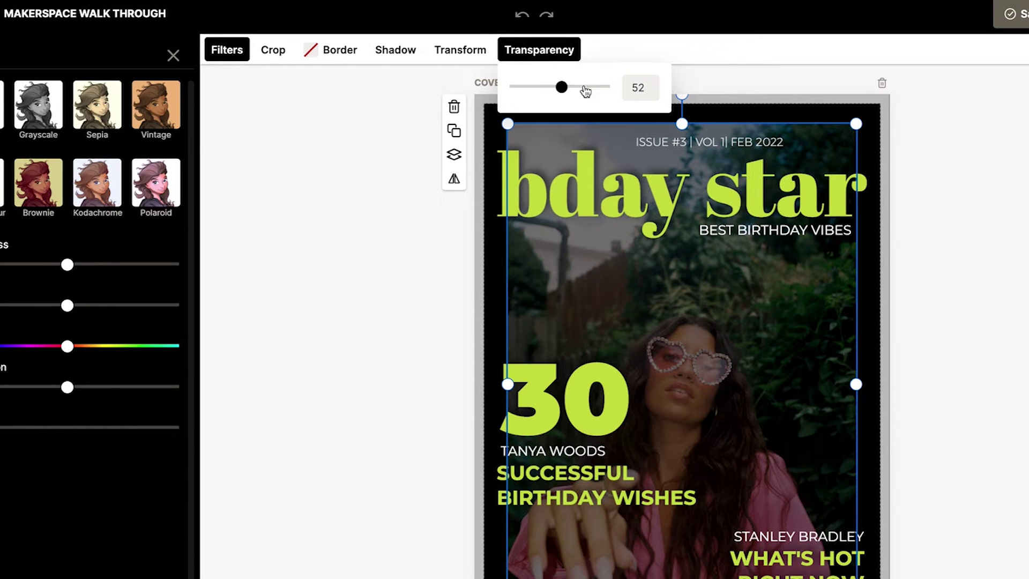
left_click(713, 101)
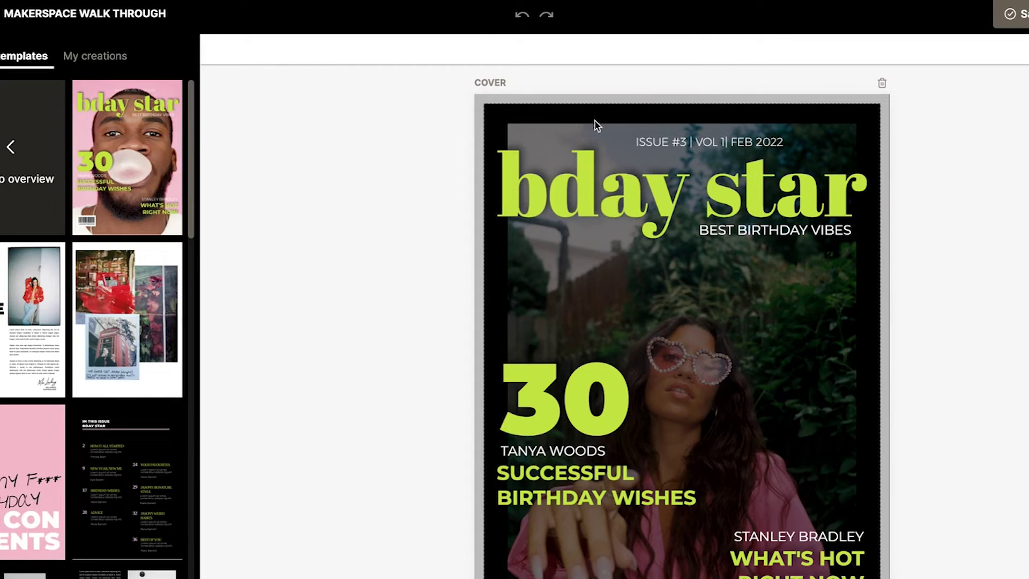
Step: Reset the cover photo's transparency to 0 and deselect the photo
left_click(634, 324)
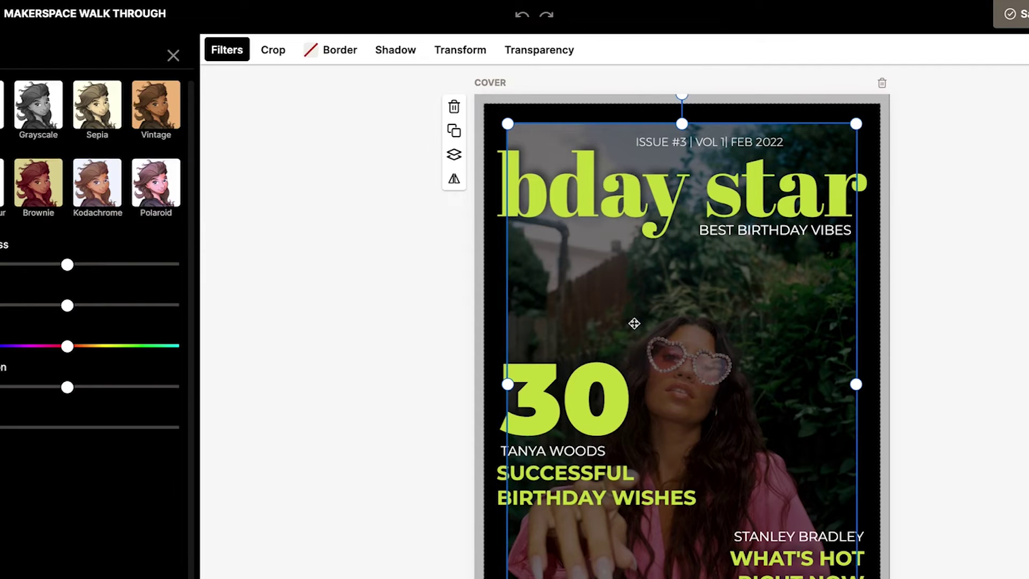
left_click(539, 49)
left_click_drag(562, 87, 515, 86)
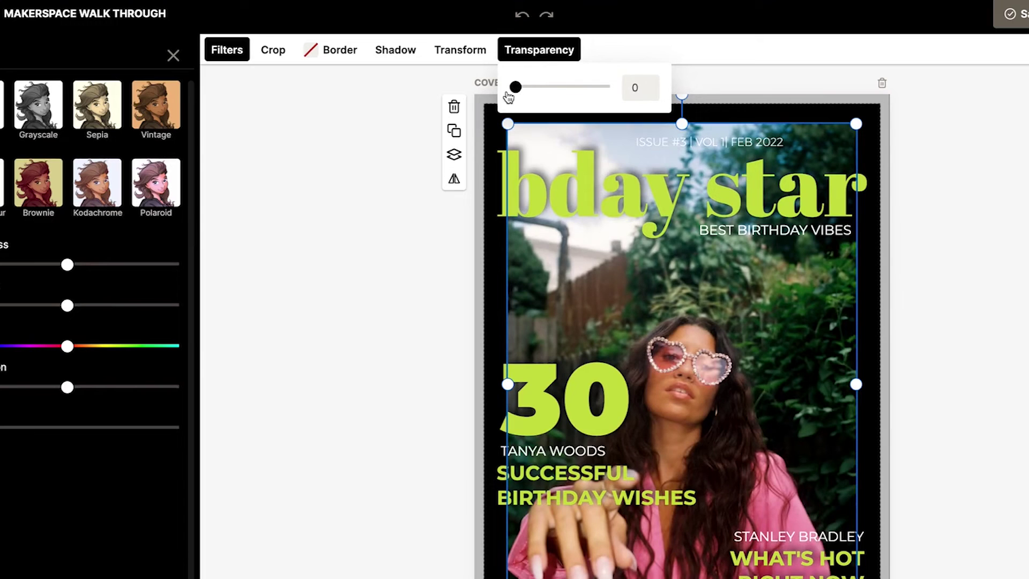
left_click(474, 225)
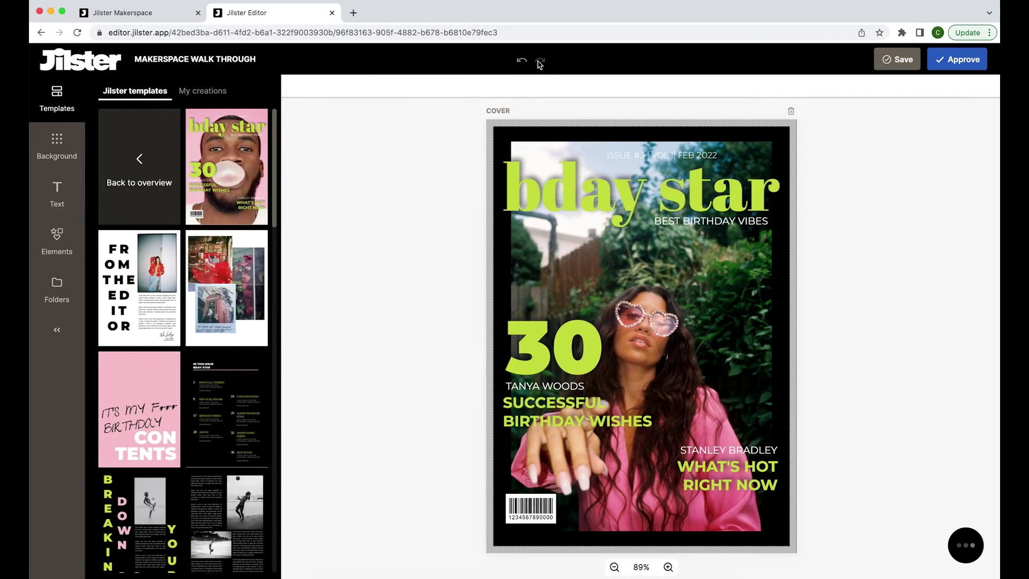
Step: Replace the "bday star" title with a first name and try it in the Arima Madurai Black and Cutive Mono fonts
left_click(545, 192)
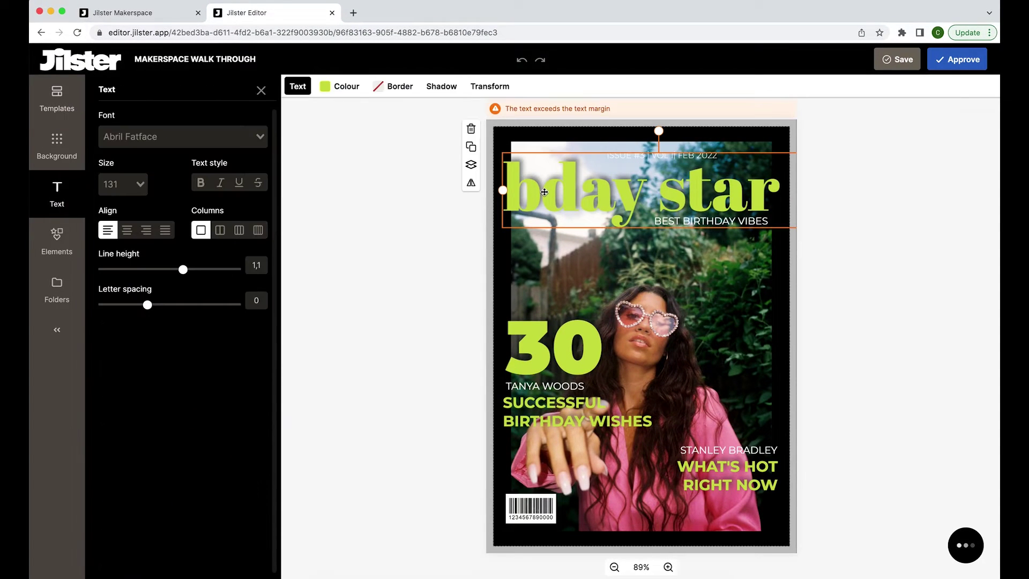
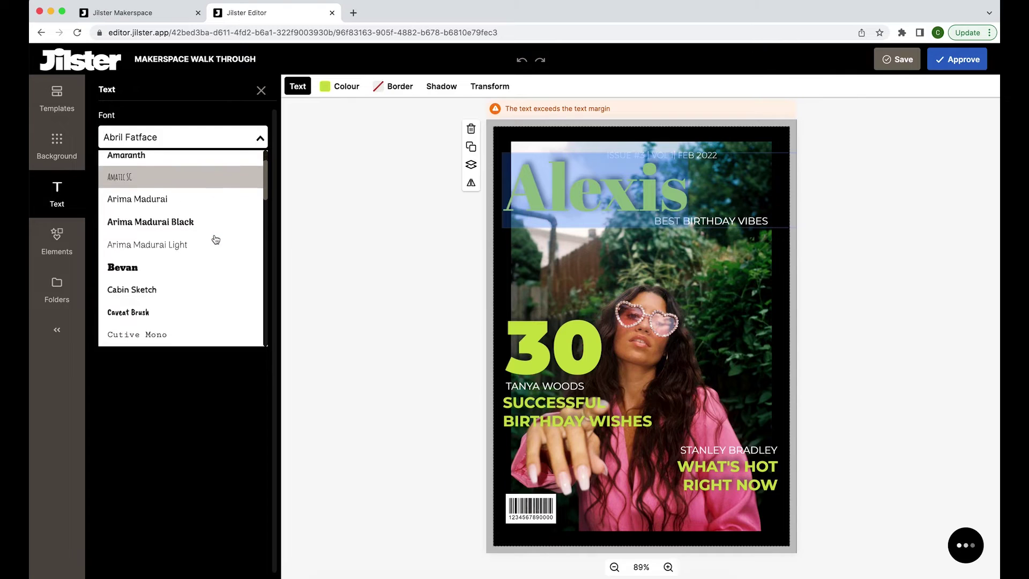
left_click(214, 218)
left_click(216, 138)
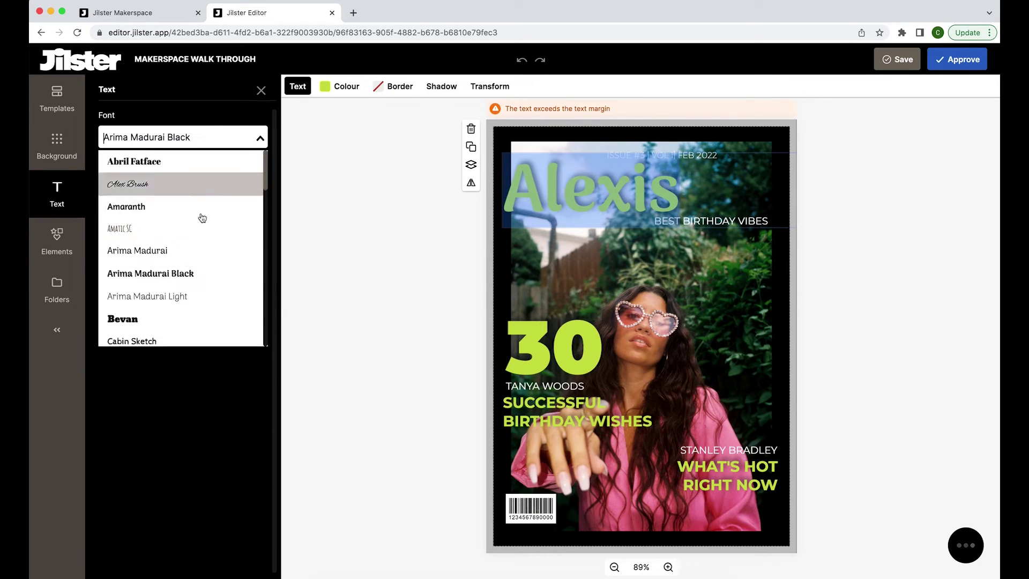
scroll(198, 236, "down", 5)
scroll(198, 237, "up", 1)
left_click(198, 238)
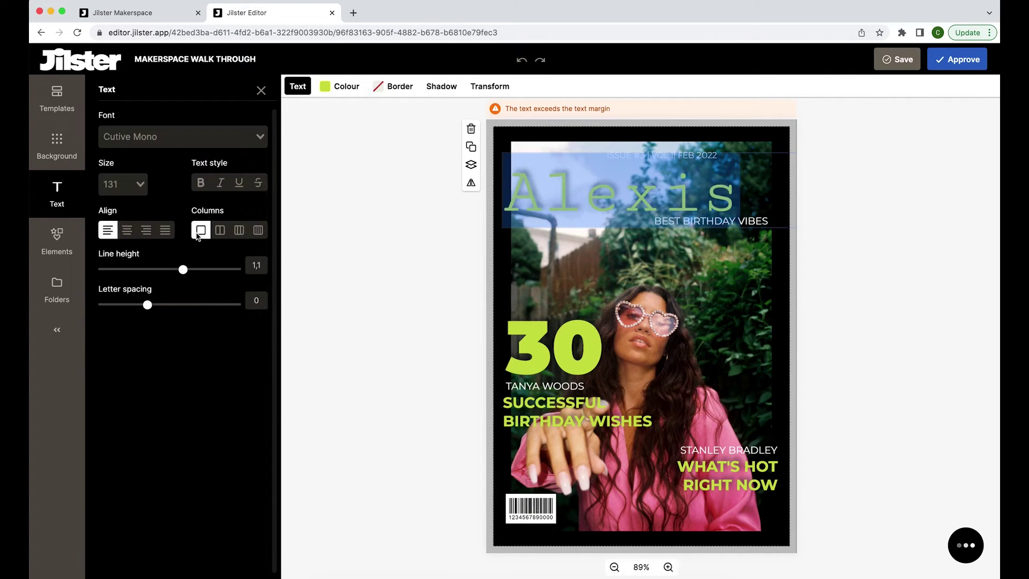
Step: Change the cover title's font to Montserrat Black
left_click(207, 133)
scroll(193, 247, "down", 6)
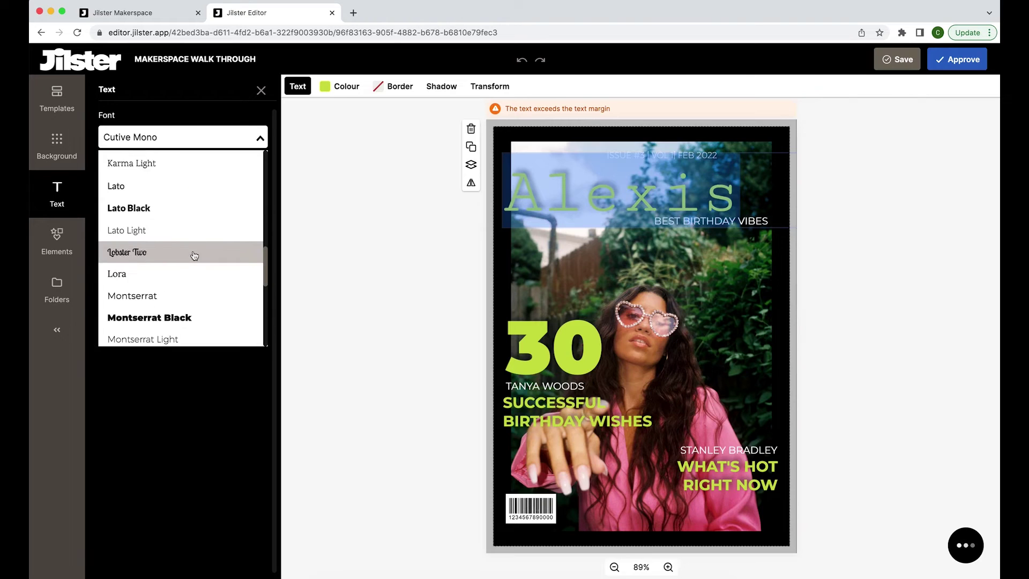
left_click(191, 237)
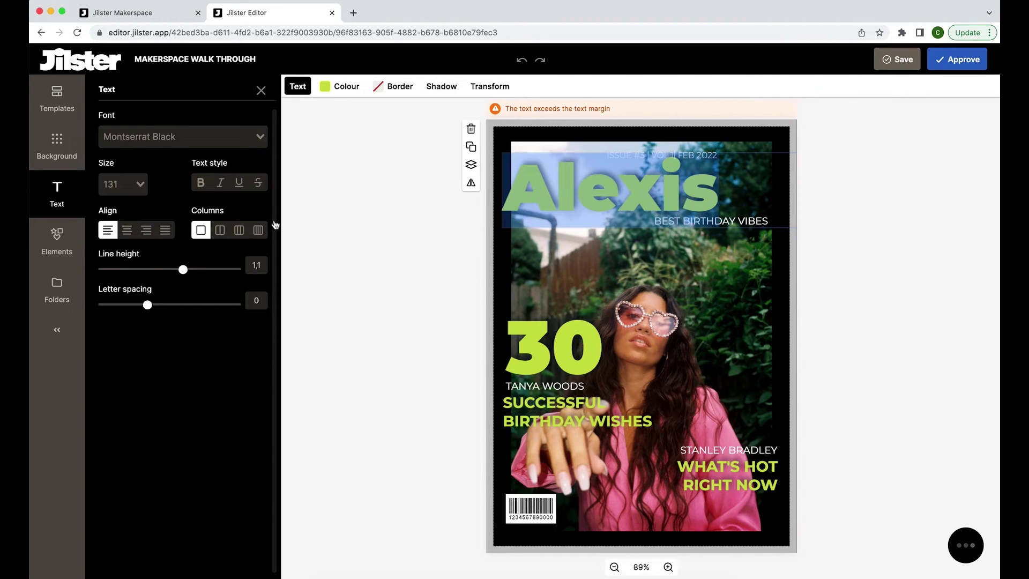
left_click(599, 214)
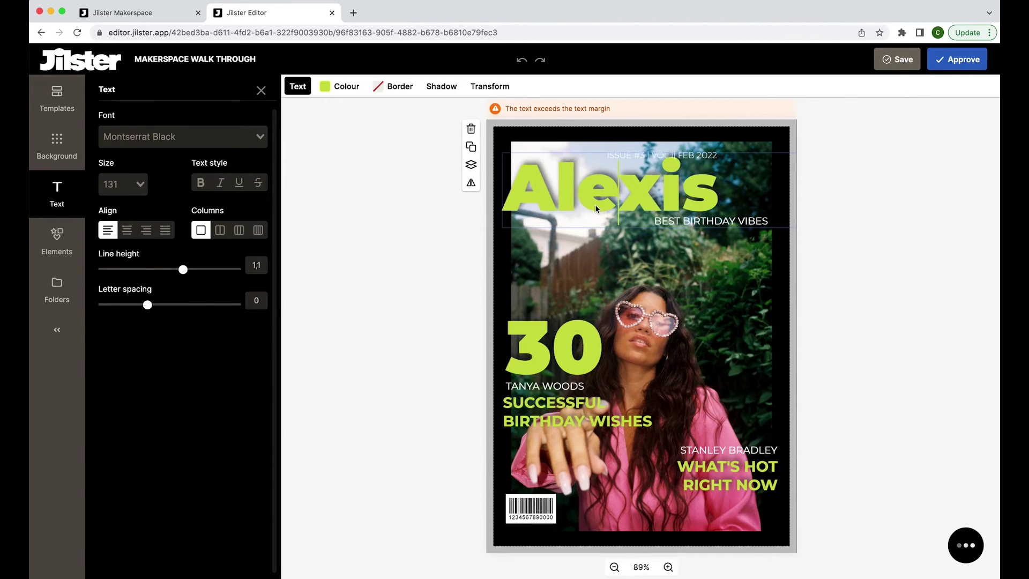
Step: Undo the title's font changes and enlarge the title to size 247, centred across the cover
key("ctrl+z")
left_click(139, 184)
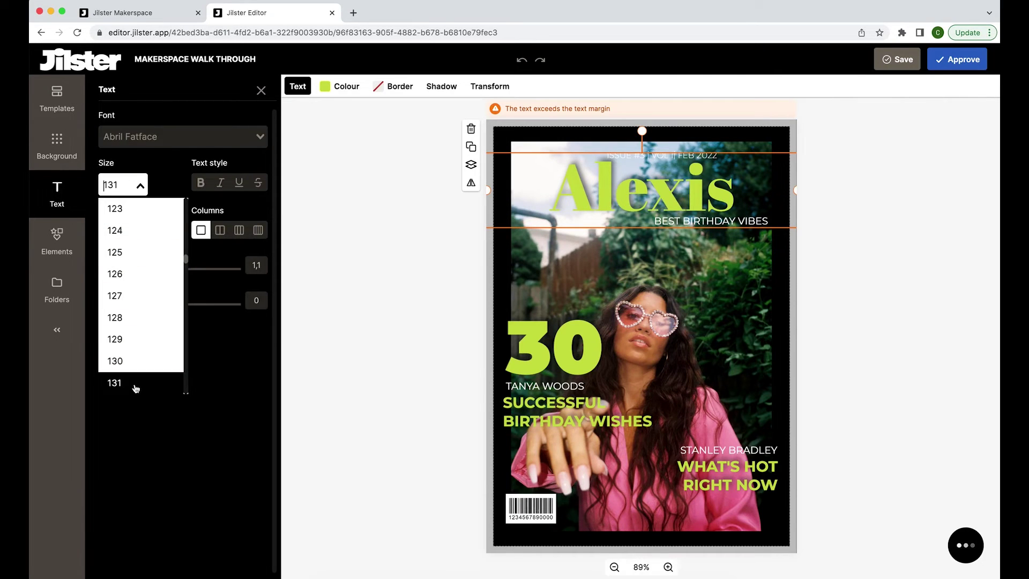
scroll(136, 389, "down", 20)
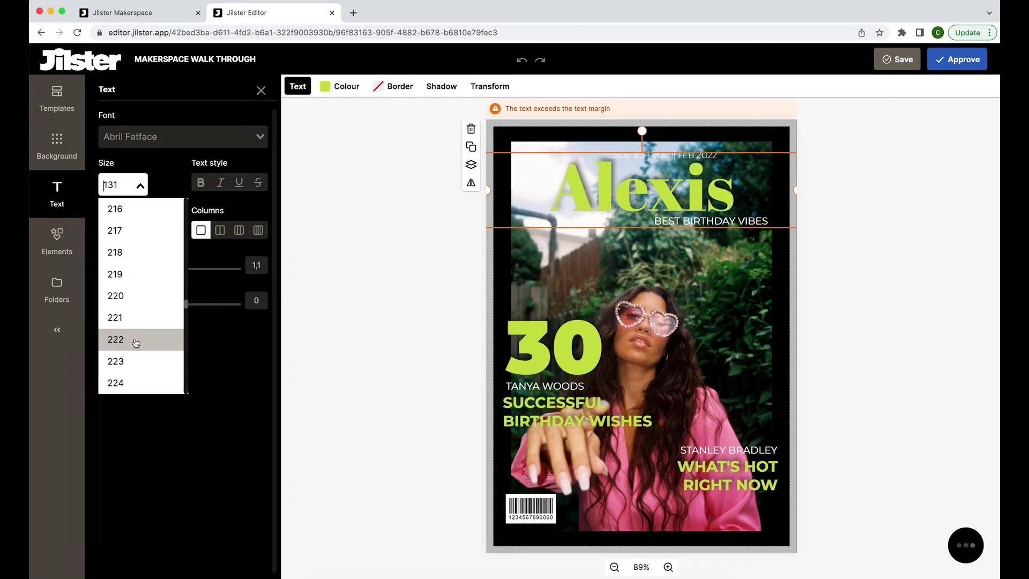
scroll(135, 342, "down", 7)
left_click(136, 342)
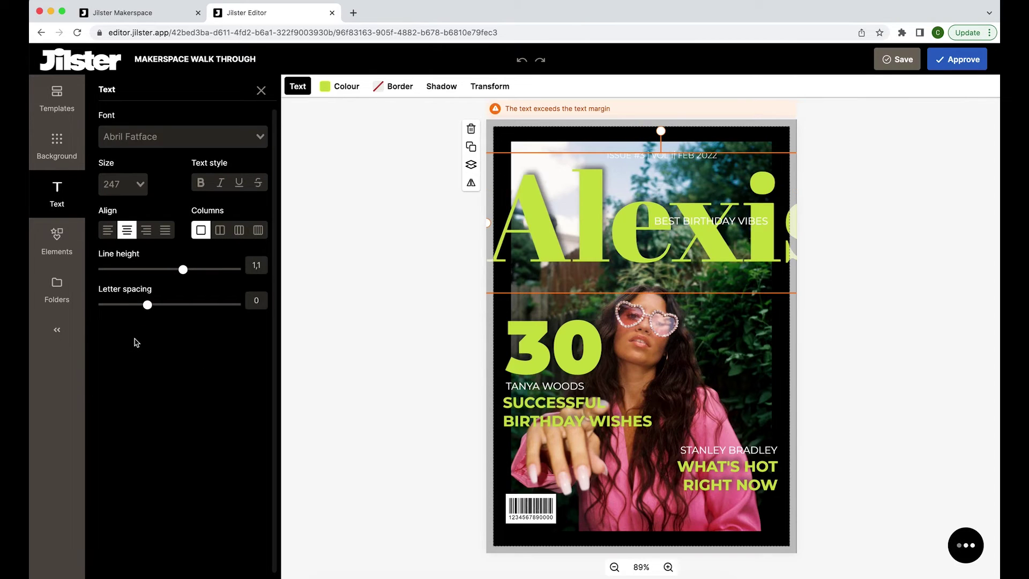
left_click_drag(573, 220, 552, 220)
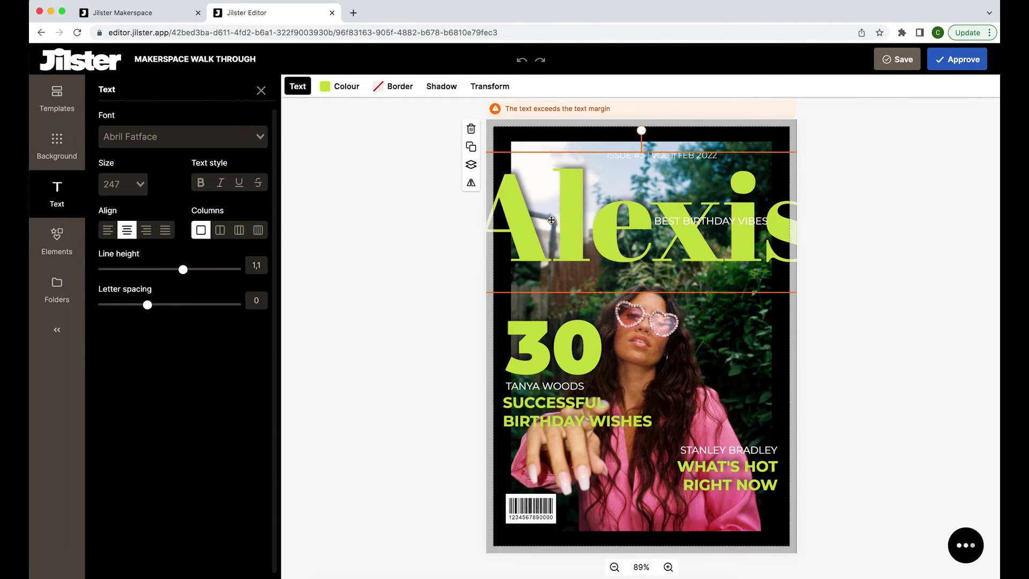
Step: Reduce the cover title to size 220, and shrink it further until it fits within the width of the photo
left_click(128, 186)
scroll(133, 258, "up", 6)
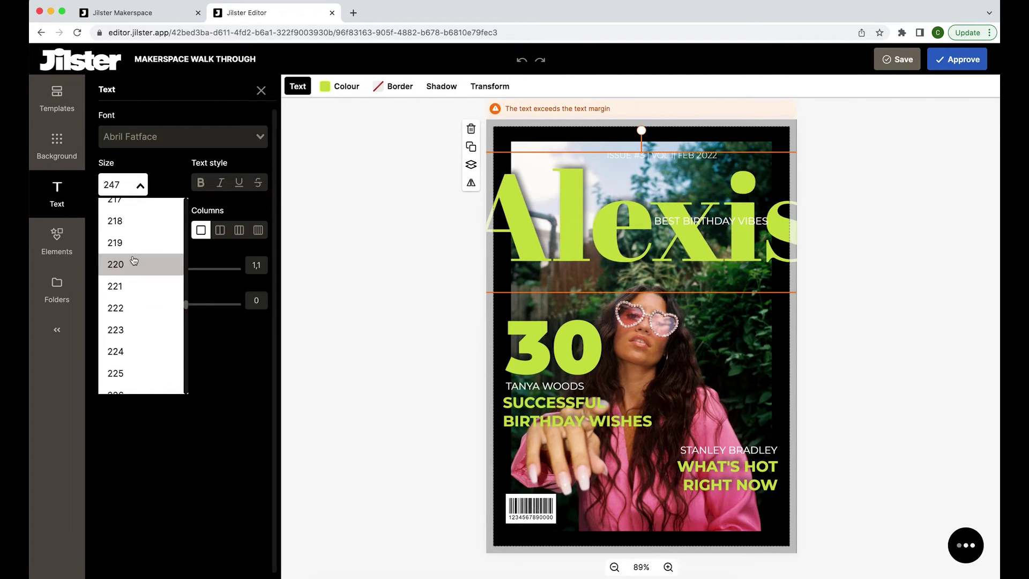
left_click(133, 264)
left_click(129, 186)
scroll(130, 204, "up", 11)
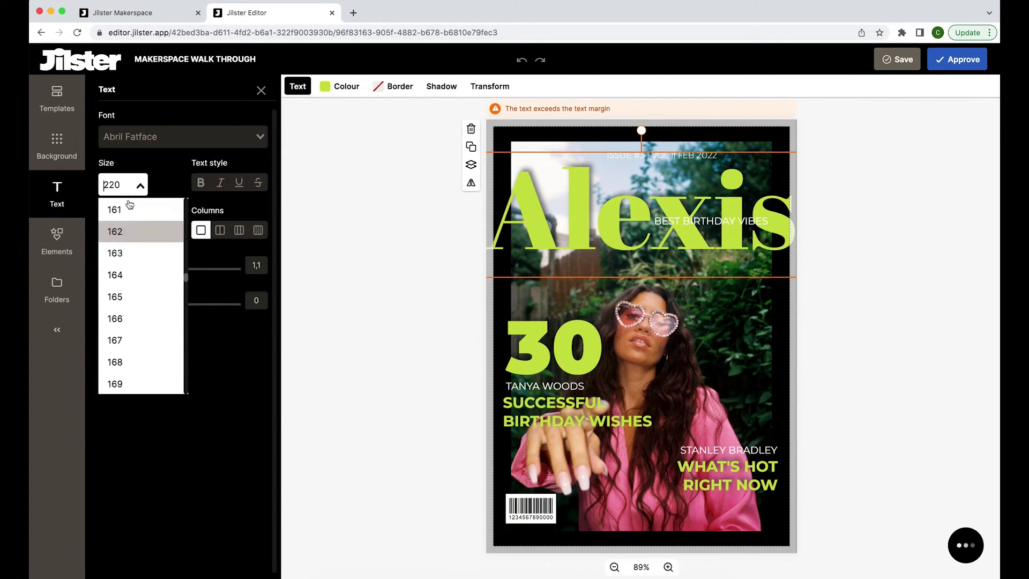
scroll(128, 204, "up", 4)
left_click(124, 255)
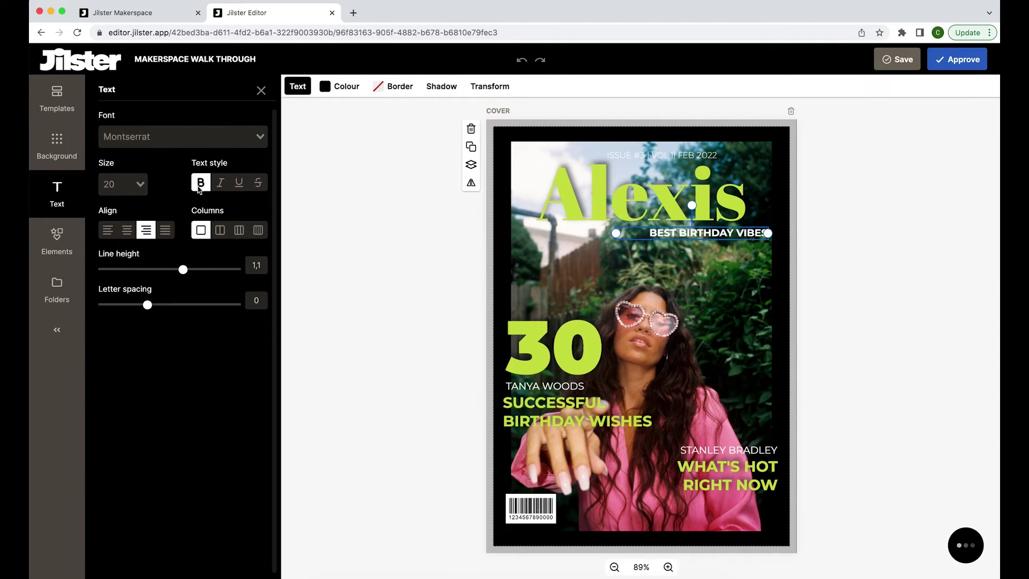
Step: Make the "BEST BIRTHDAY VIBES" line bold and italic and nudge it slightly left
left_click(220, 184)
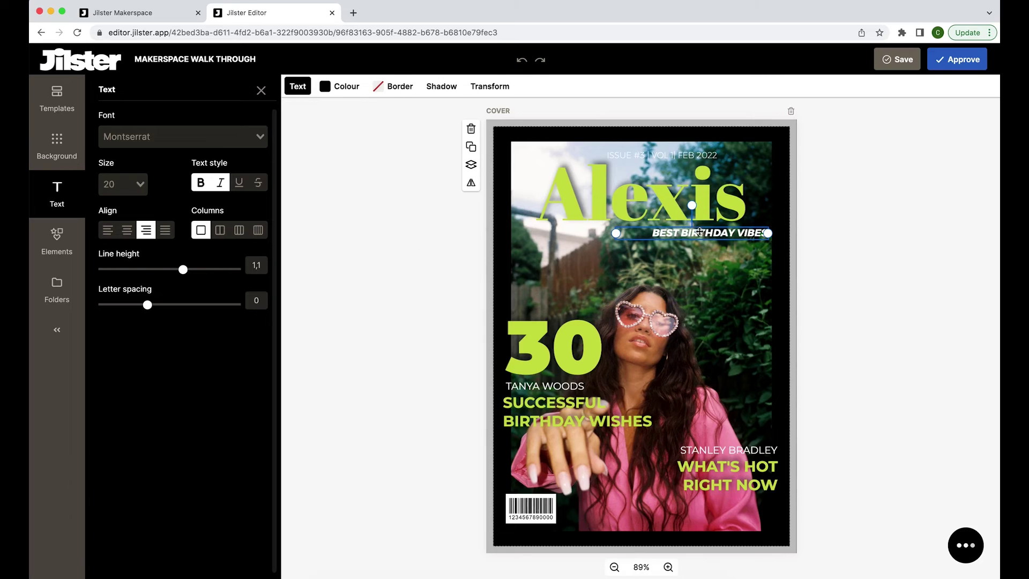
left_click_drag(700, 233, 696, 232)
Step: Undo the recent subtitle styling and the title's size, alignment and font changes
key("ctrl+z")
key("ctrl+z")
key("ctrl+z")
key("ctrl+z")
key("ctrl+z")
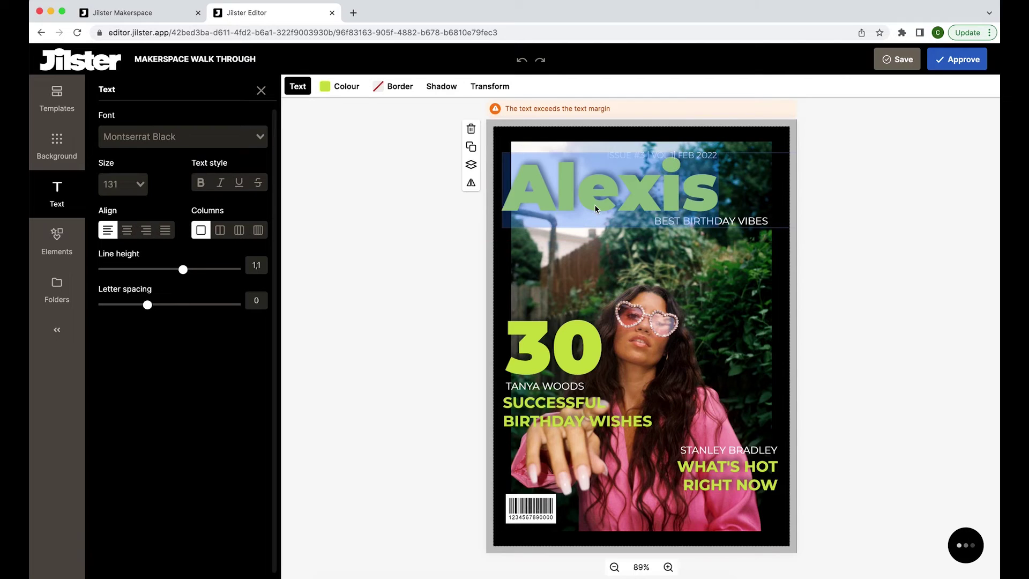
Step: Centre-align the cover title and shift its text box slightly left over the photo
left_click(126, 230)
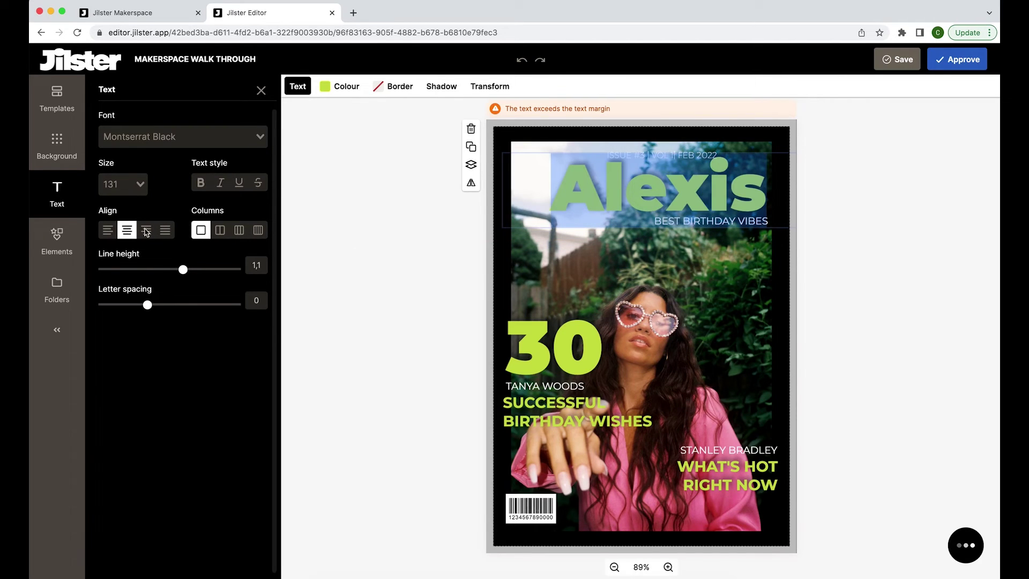
left_click(556, 277)
left_click(596, 202)
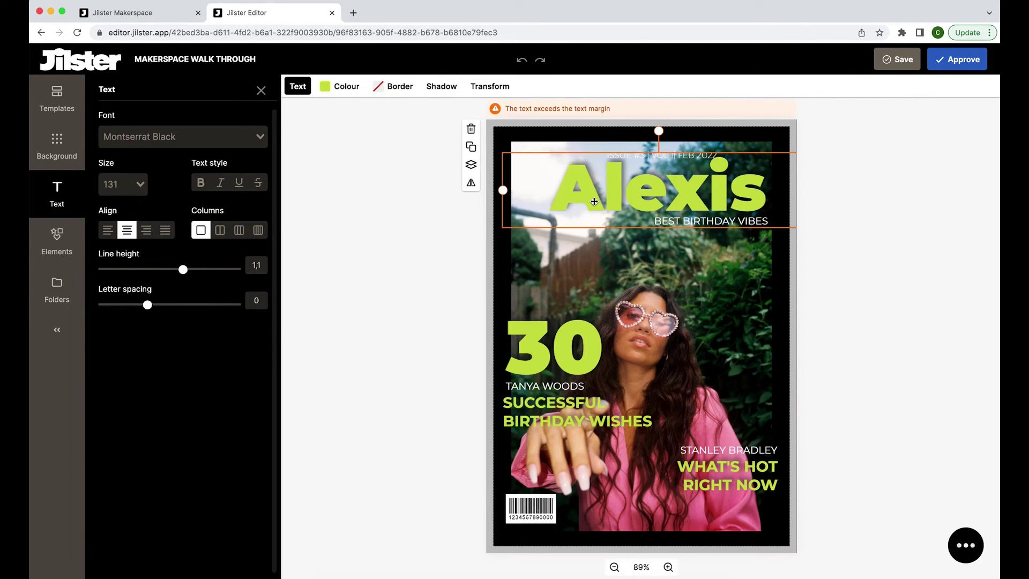
left_click_drag(595, 201, 579, 202)
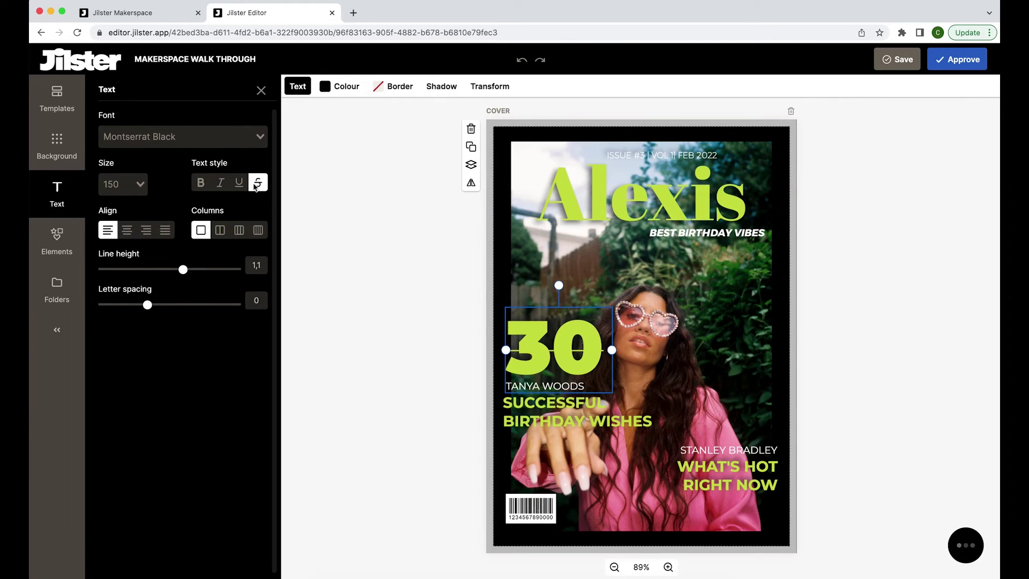
Step: Try strikethrough and bold on the "30" text, and switch both styles off
left_click(258, 185)
left_click(202, 184)
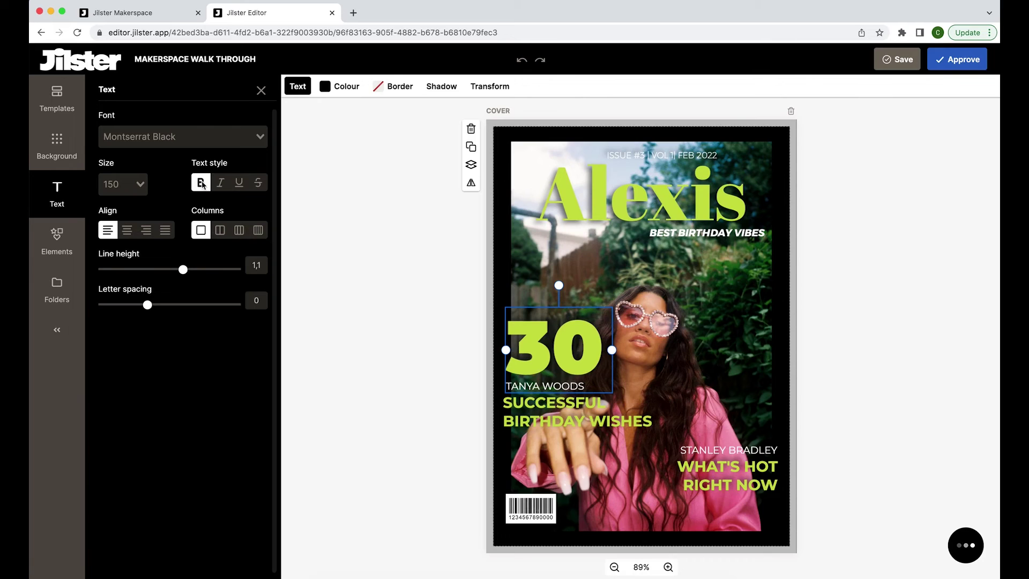
left_click(202, 183)
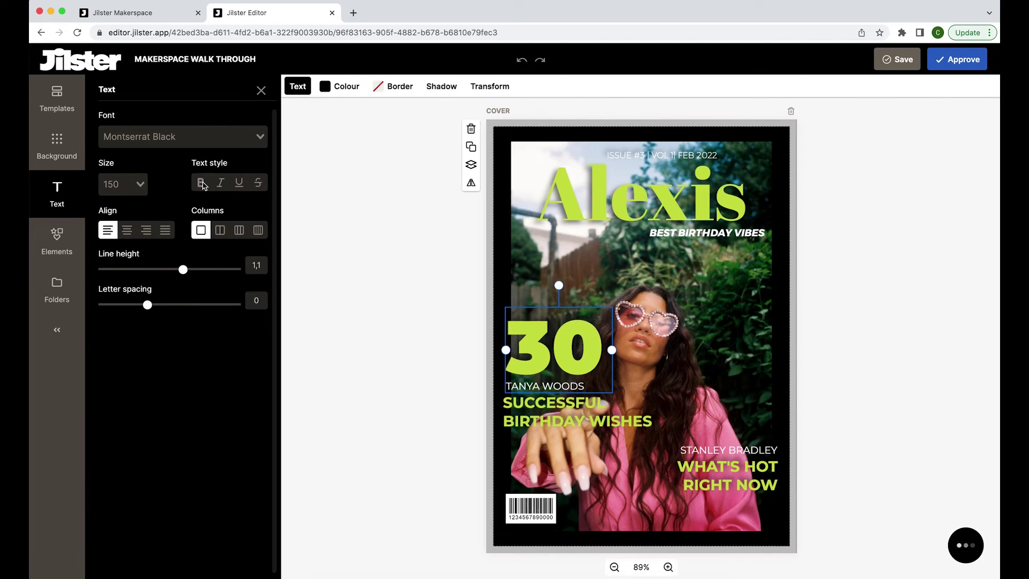
Step: Try two-, three- and four-column layouts on "SUCCESSFUL BIRTHDAY WISHES", and return the text to one column
left_click(539, 402)
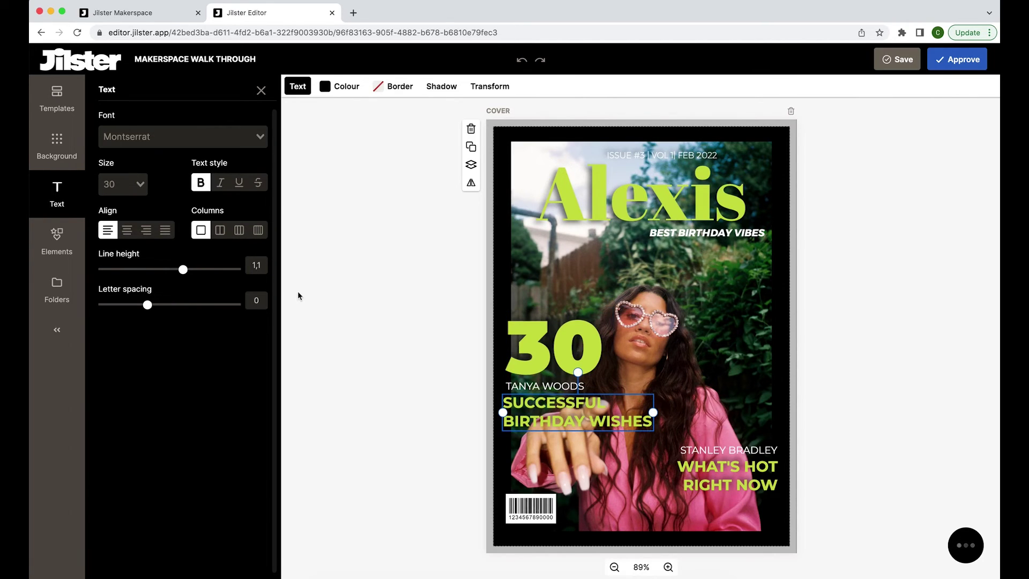
left_click(220, 231)
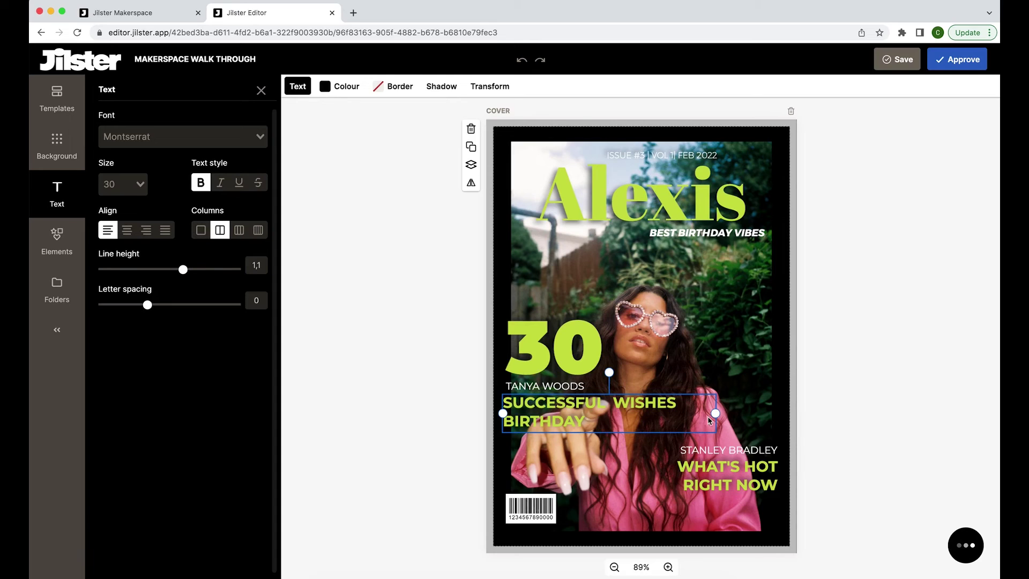
mouse_move(716, 412)
left_mouse_down()
mouse_move(788, 413)
mouse_move(716, 413)
left_mouse_up()
left_click(240, 229)
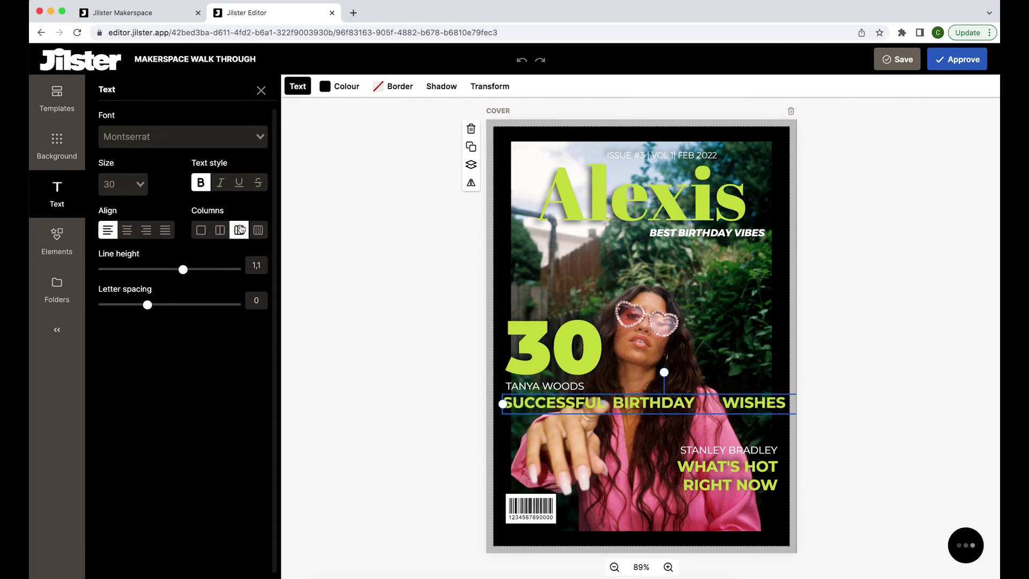
left_click(257, 230)
left_click(202, 231)
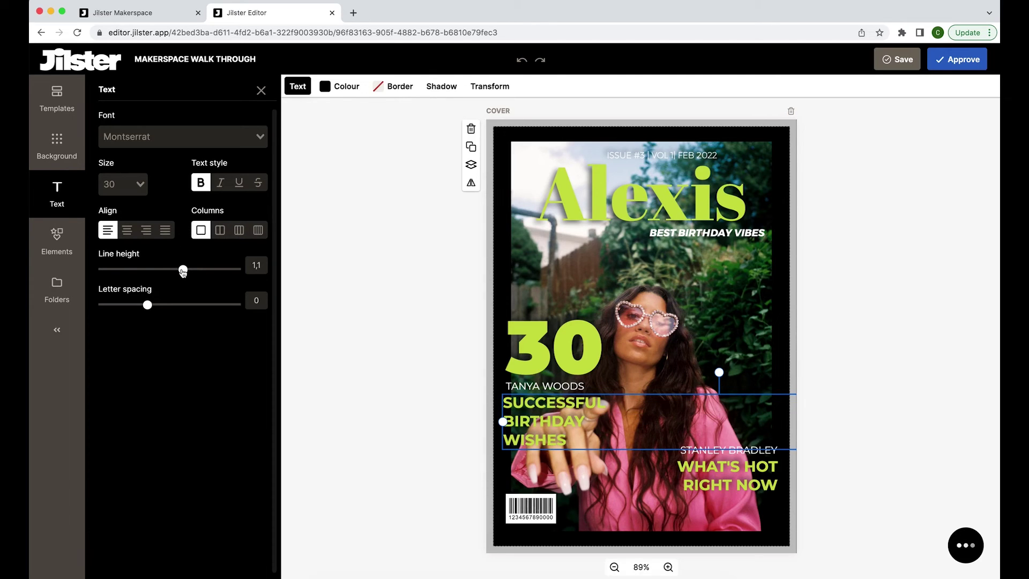
Step: Set the line height of "SUCCESSFUL BIRTHDAY WISHES" to 0,9 and narrow its box so the words wrap onto three lines
left_click_drag(183, 272, 156, 270)
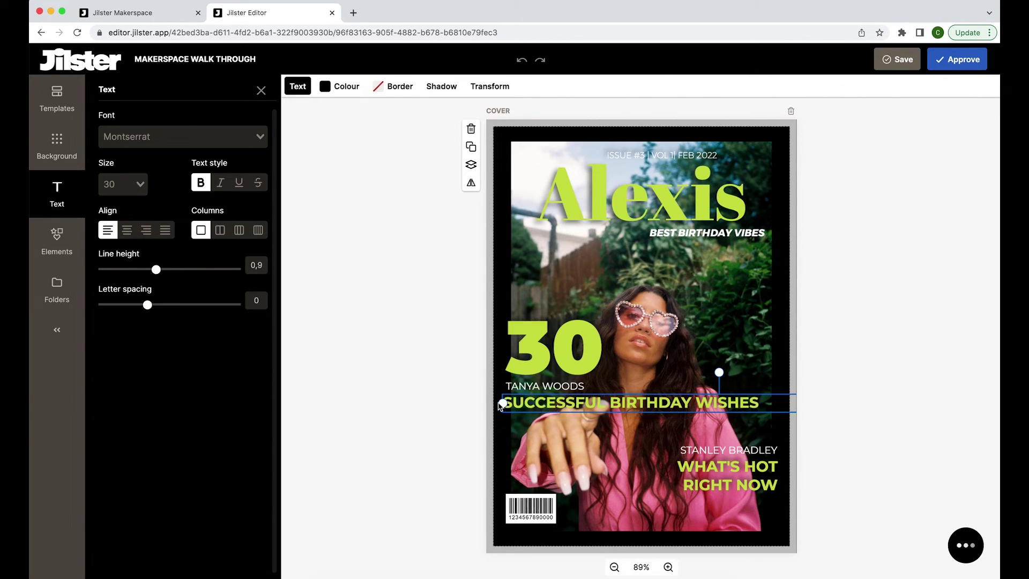
left_click_drag(503, 403, 534, 405)
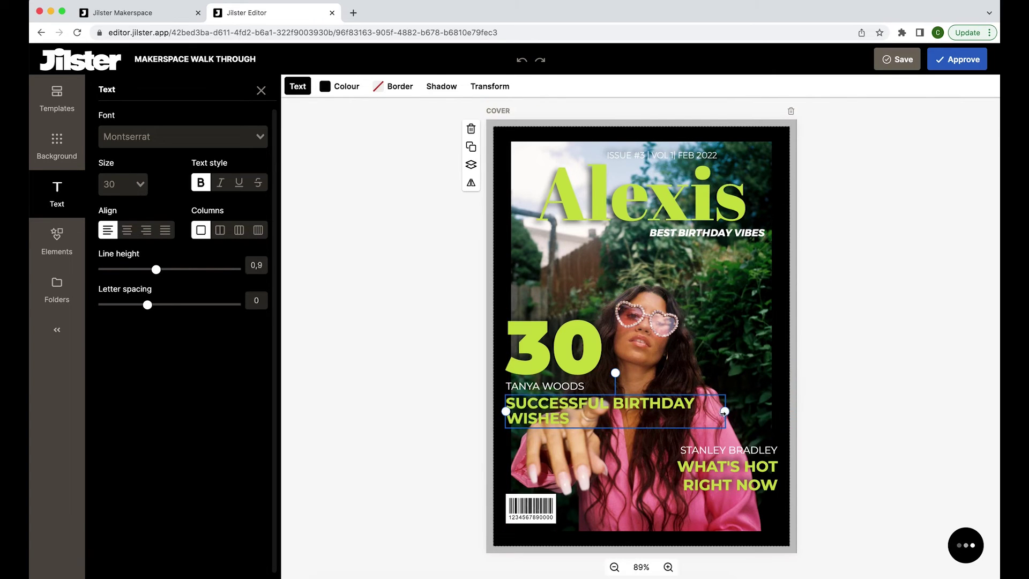
left_click_drag(725, 411, 612, 413)
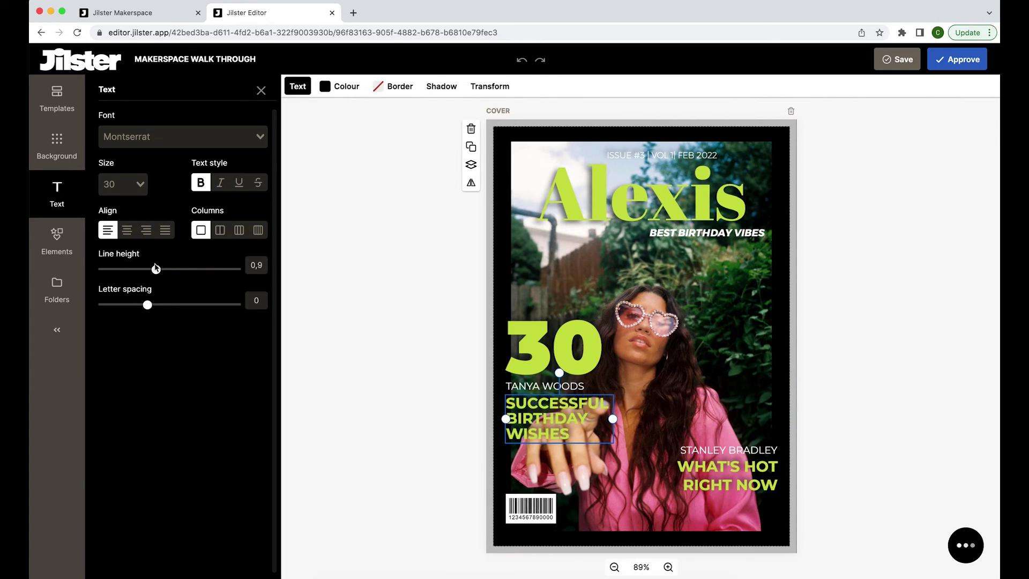
mouse_move(156, 270)
left_mouse_down()
mouse_move(245, 274)
mouse_move(153, 272)
left_mouse_up()
Step: Widen the cover title's letter spacing to 270
left_click_drag(147, 307, 208, 305)
left_click(579, 184)
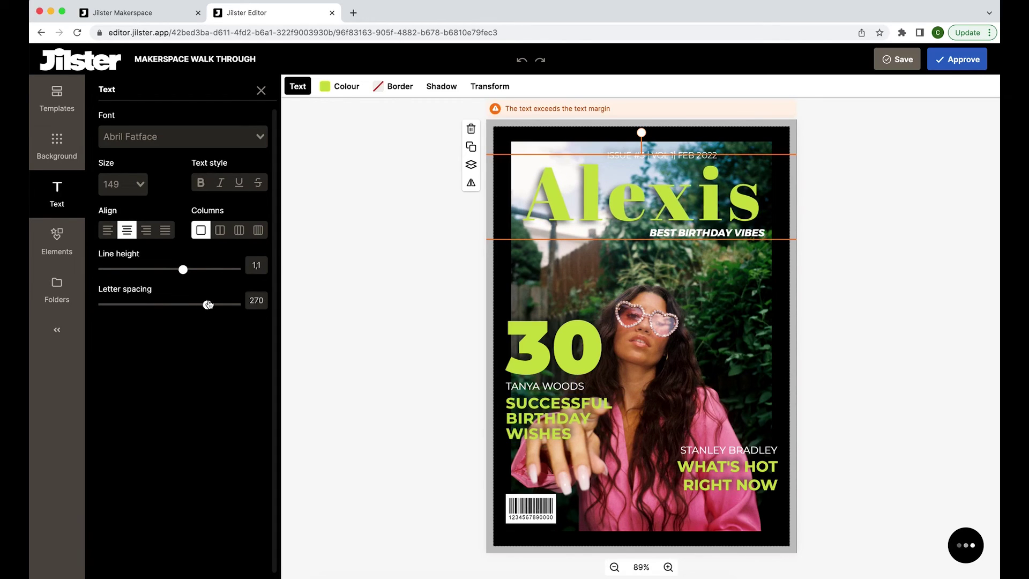
left_click(664, 409)
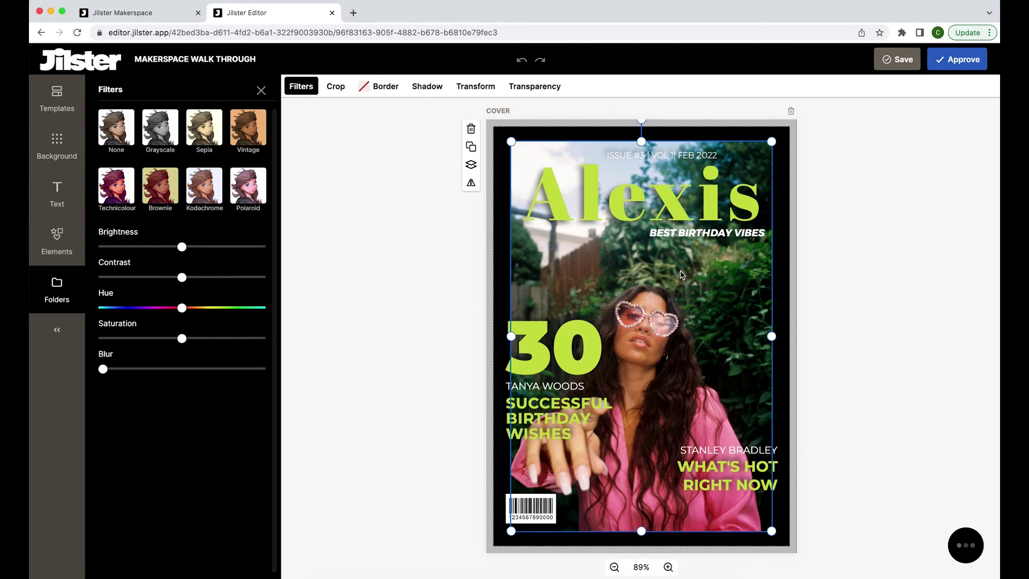
key("Escape")
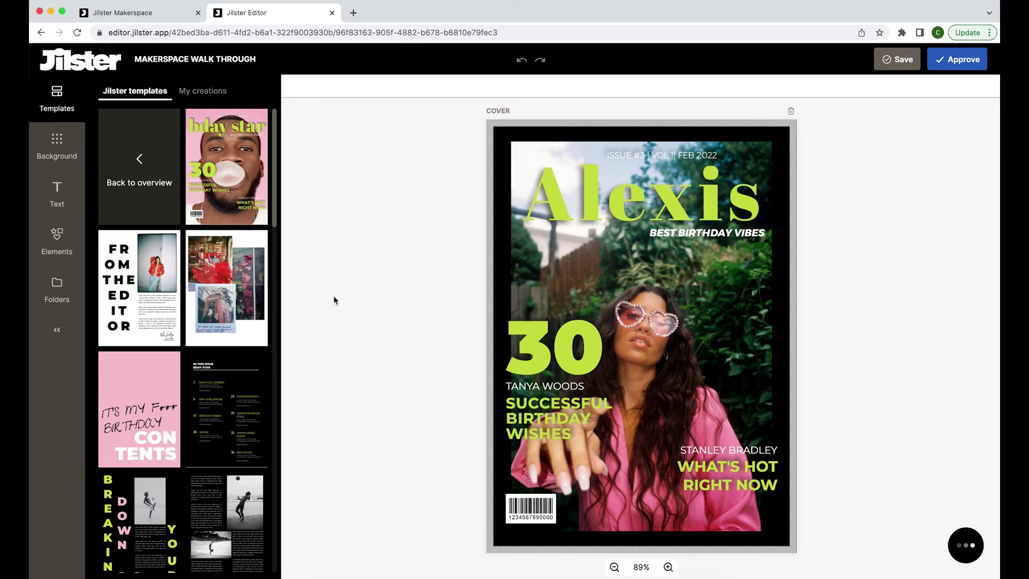
Step: Browse the clipart categories and place the yellow-orange flower from Bloemen & Natuur at the cover's right edge, beside the woman
left_click(57, 241)
scroll(153, 216, "down", 5)
scroll(153, 216, "down", 10)
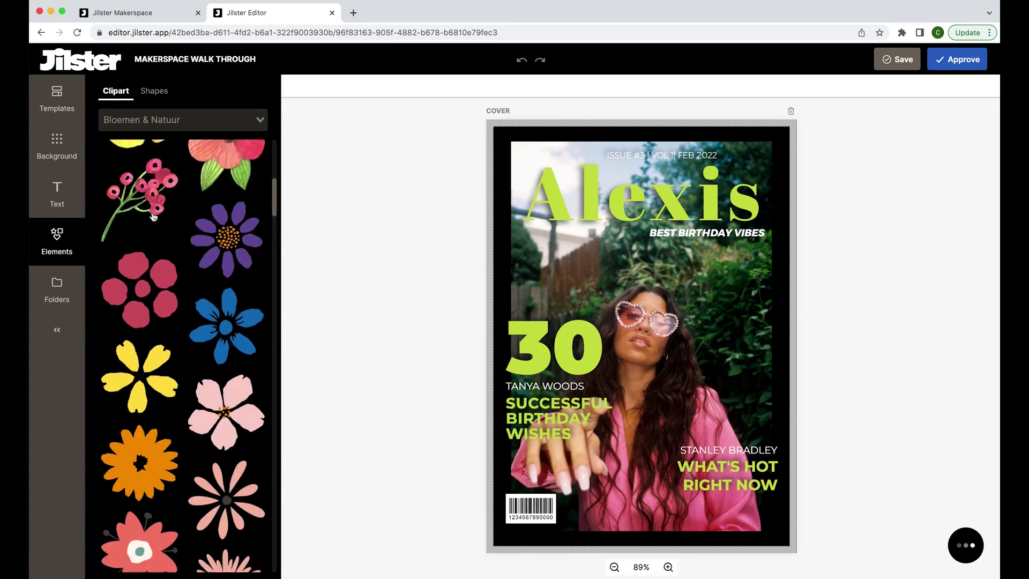
scroll(155, 215, "up", 15)
left_click(172, 119)
scroll(168, 234, "down", 3)
scroll(168, 233, "down", 3)
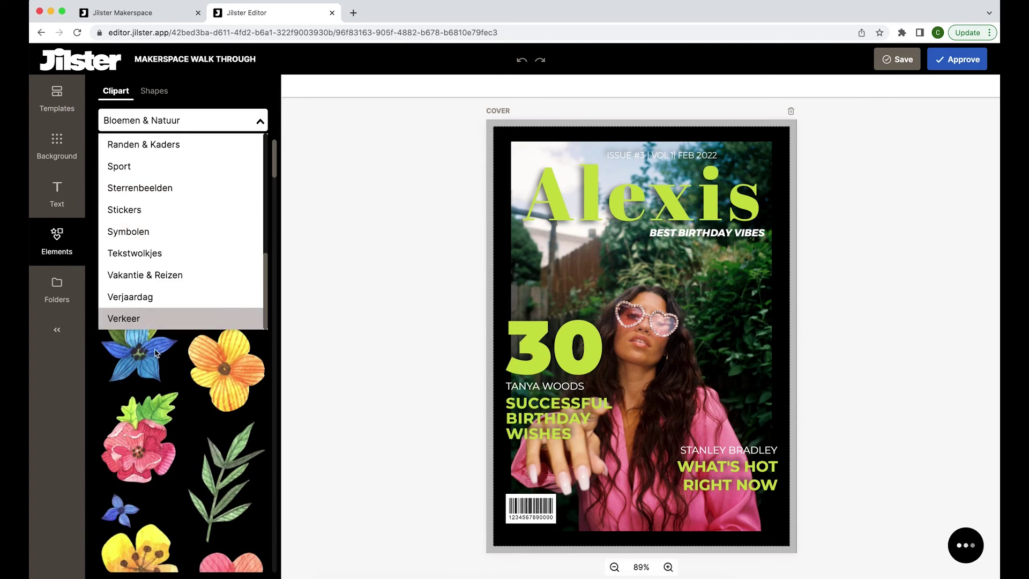
left_click(225, 370)
left_click(522, 150)
left_click_drag(522, 150, 760, 341)
Step: Place purple-and-red flower clipart over the start of the title and over the "WHAT'S HOT RIGHT NOW" text
left_click(60, 253)
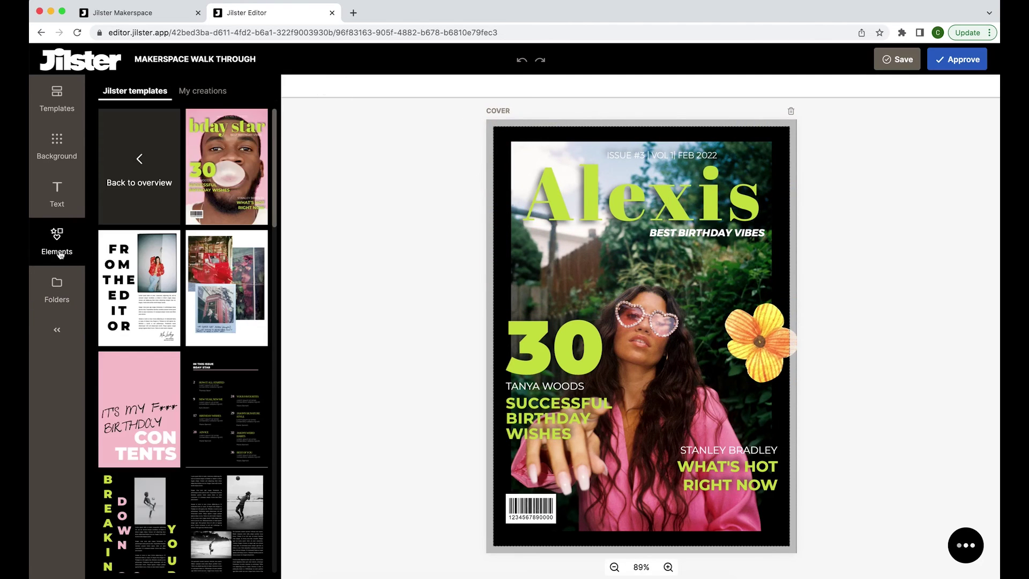
left_click(137, 166)
left_click(544, 195)
left_click_drag(544, 195, 753, 479)
left_click(468, 150)
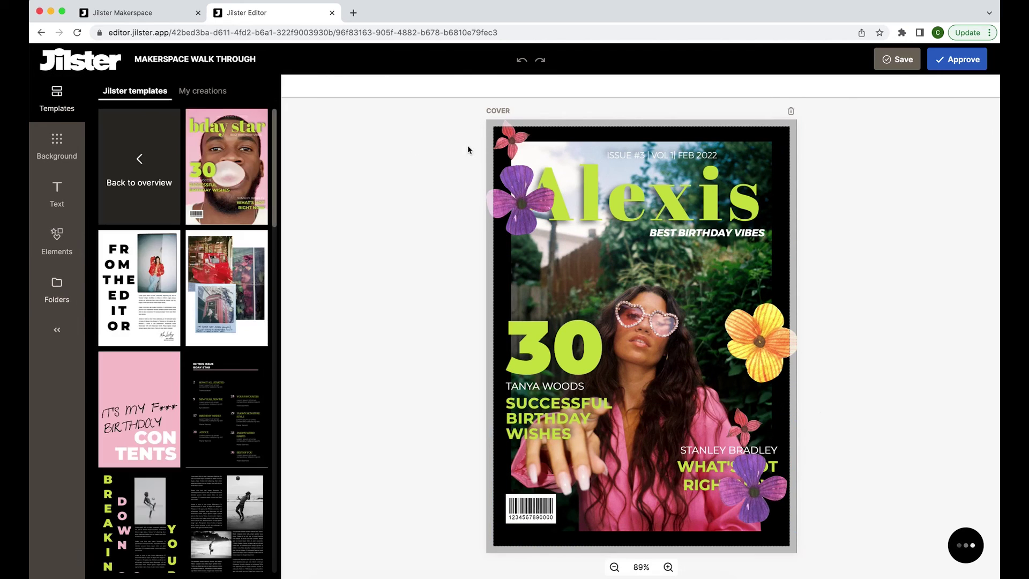
Step: Send both purple-and-red flower images backward so they sit behind the cover text
left_click(753, 493)
left_click(470, 164)
left_click(489, 164)
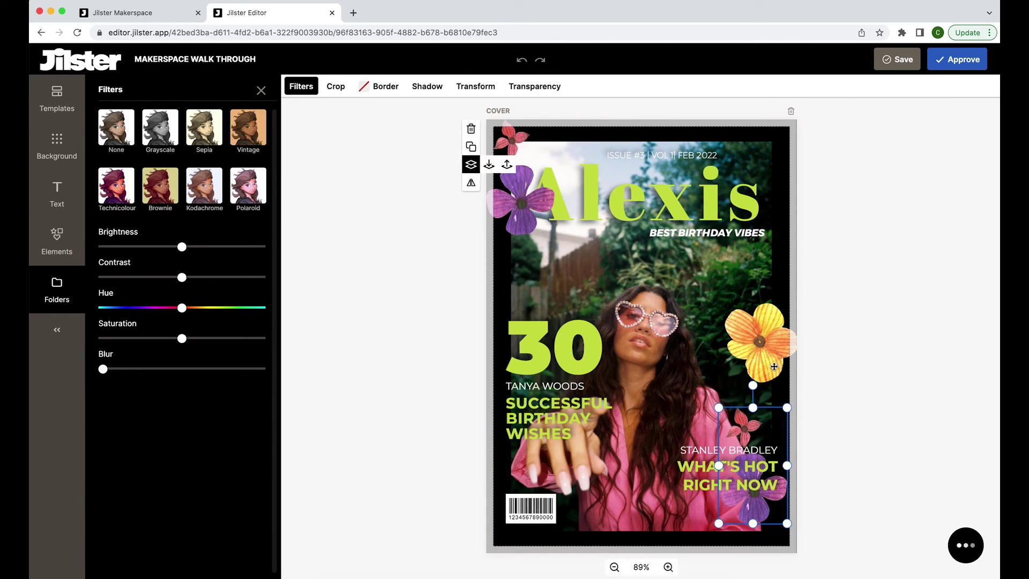
left_click(514, 200)
left_click(489, 164)
left_click(507, 165)
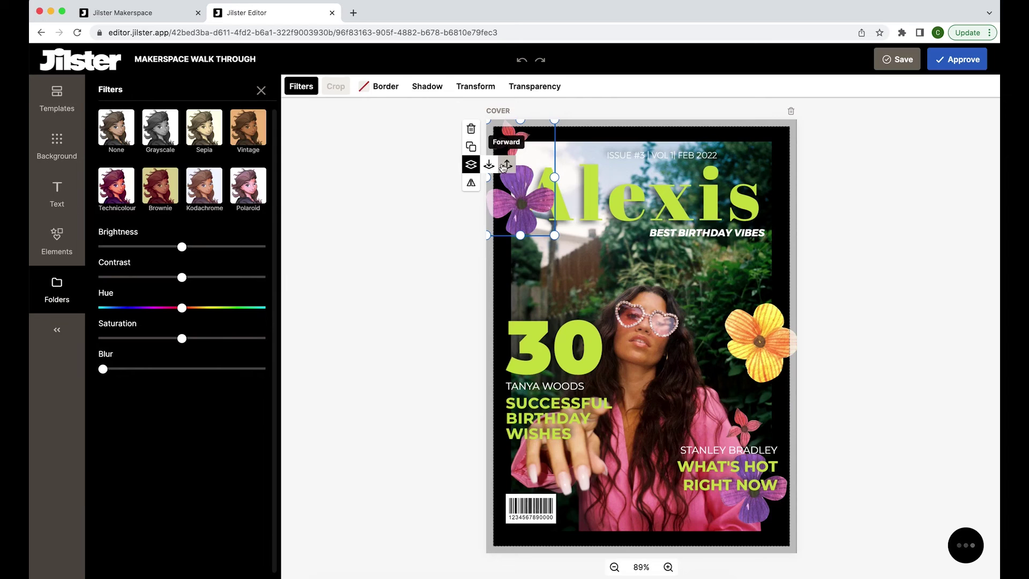
left_click(490, 289)
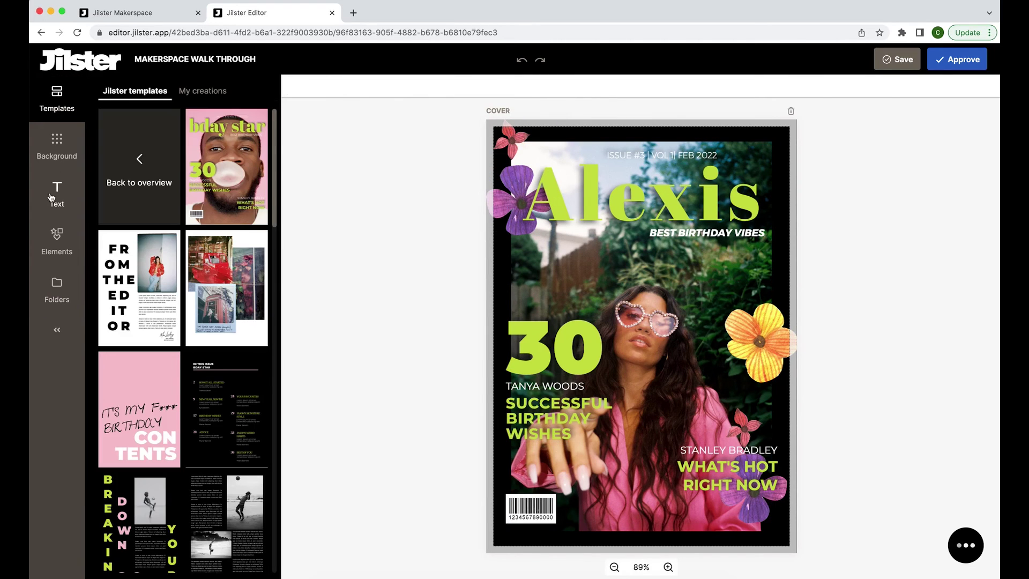
Step: Add a heart shape over the "30" on the cover, adjust its size and tilt it slightly
left_click(57, 240)
left_click(153, 92)
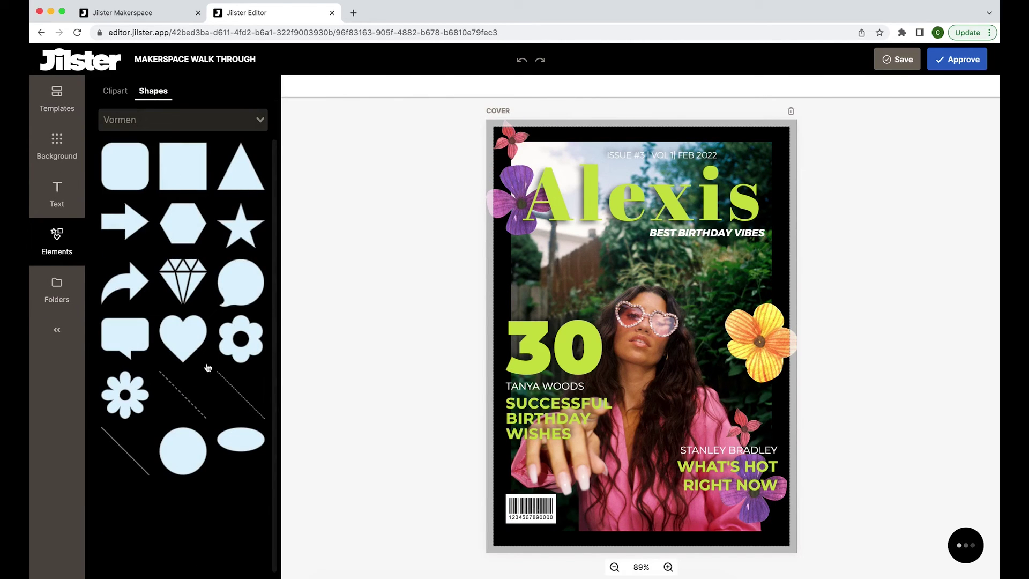
left_click_drag(183, 338, 517, 355)
left_click(611, 268)
left_click_drag(575, 391, 617, 399)
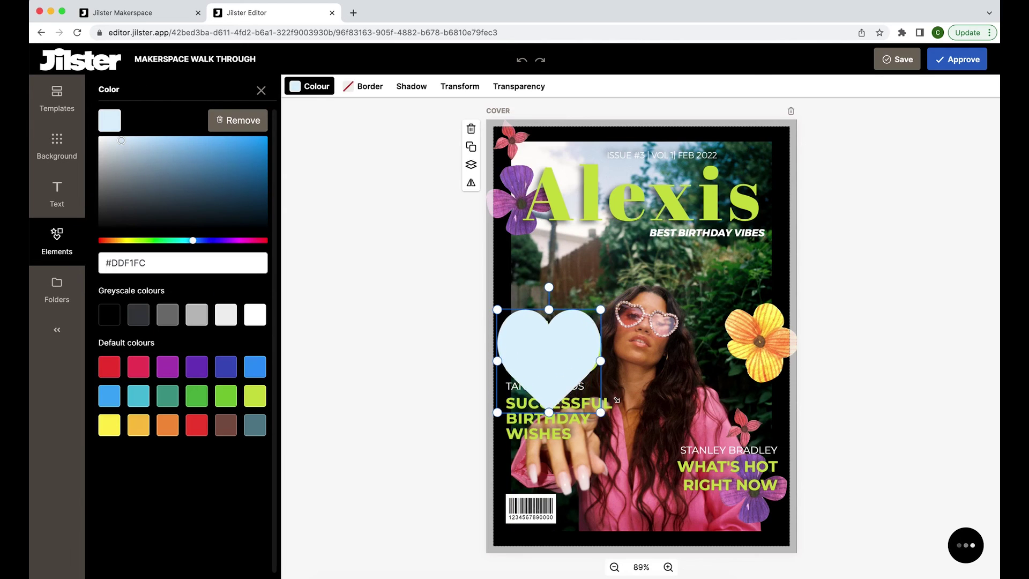
mouse_move(567, 365)
left_mouse_down()
mouse_move(746, 471)
mouse_move(747, 484)
mouse_move(562, 360)
left_mouse_up()
left_click_drag(493, 304, 500, 308)
mouse_move(552, 286)
left_mouse_down()
mouse_move(538, 281)
mouse_move(548, 285)
left_mouse_up()
Step: Try indigo, yellow, purple and pink fills on the heart, and settle on dusty pink #DF96A4
left_click(226, 367)
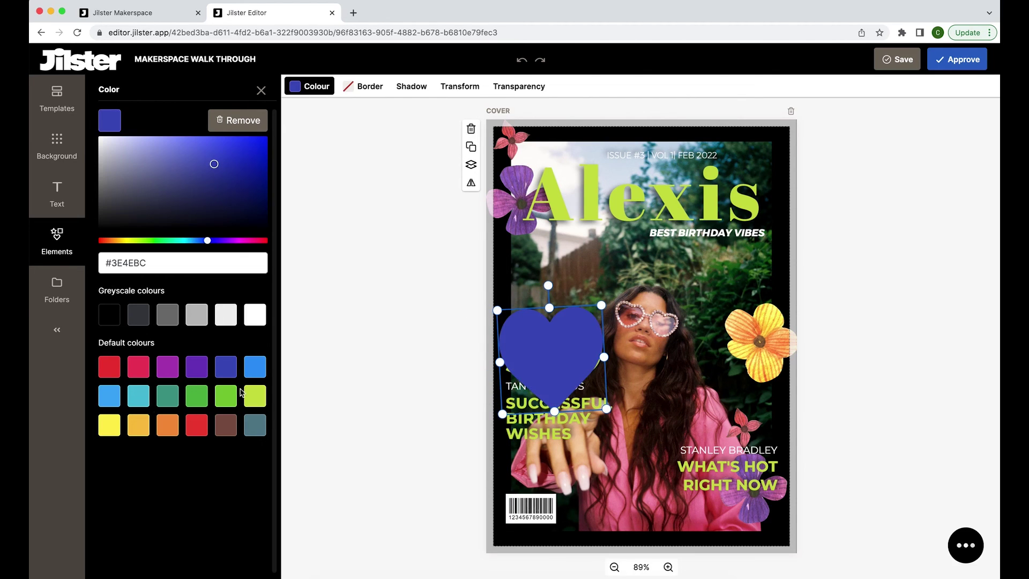
left_click(109, 425)
left_click(196, 366)
left_click(139, 367)
left_click(156, 153)
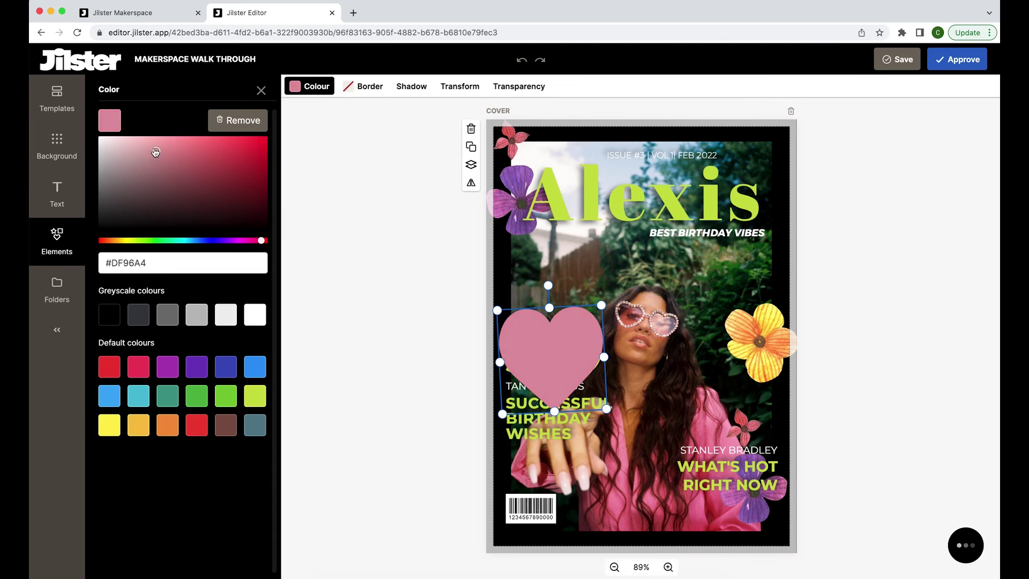
Step: Try white, dark grey and black borders on the heart, and remove the border
left_click(411, 86)
left_click(370, 86)
left_click(255, 353)
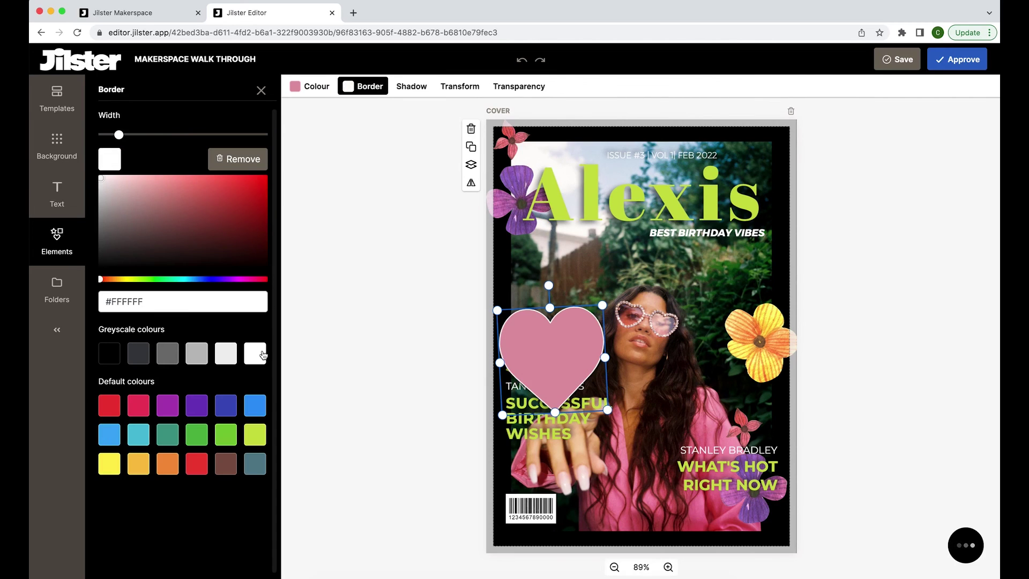
left_click(138, 354)
left_click(109, 354)
left_click(243, 160)
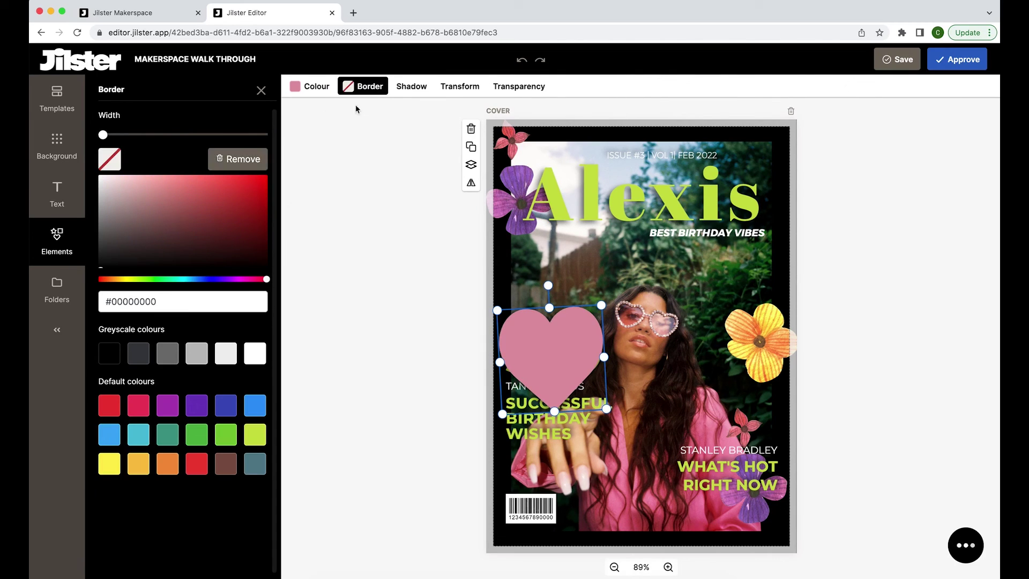
Step: Give the heart a thicker black border and remove its fill colour
left_click(110, 353)
left_click_drag(103, 134, 132, 135)
left_click(310, 86)
left_click(243, 120)
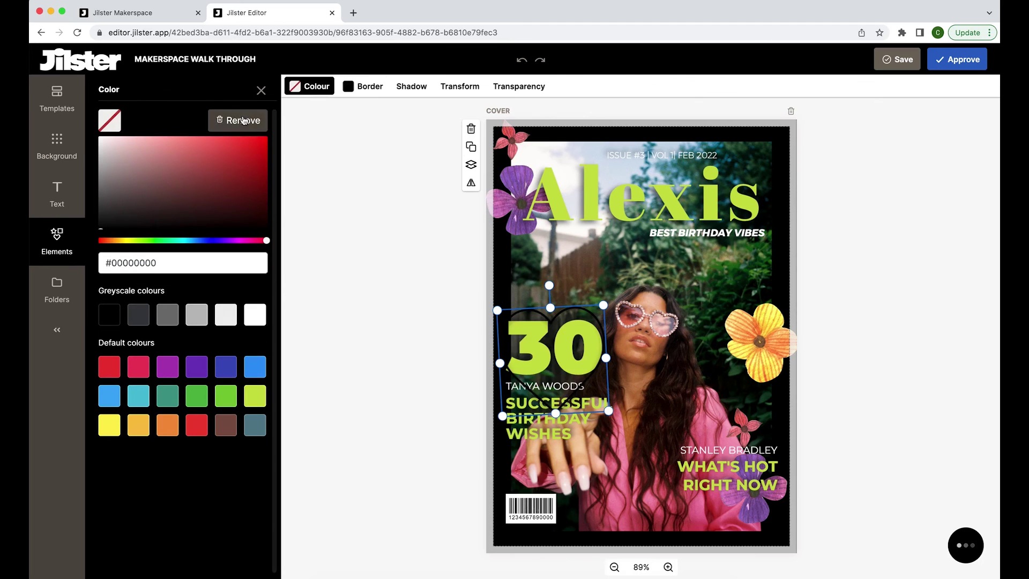
Step: Fill the heart white and use it, small and with a lime-green centre, as the dot on the title's "i"
left_click(254, 319)
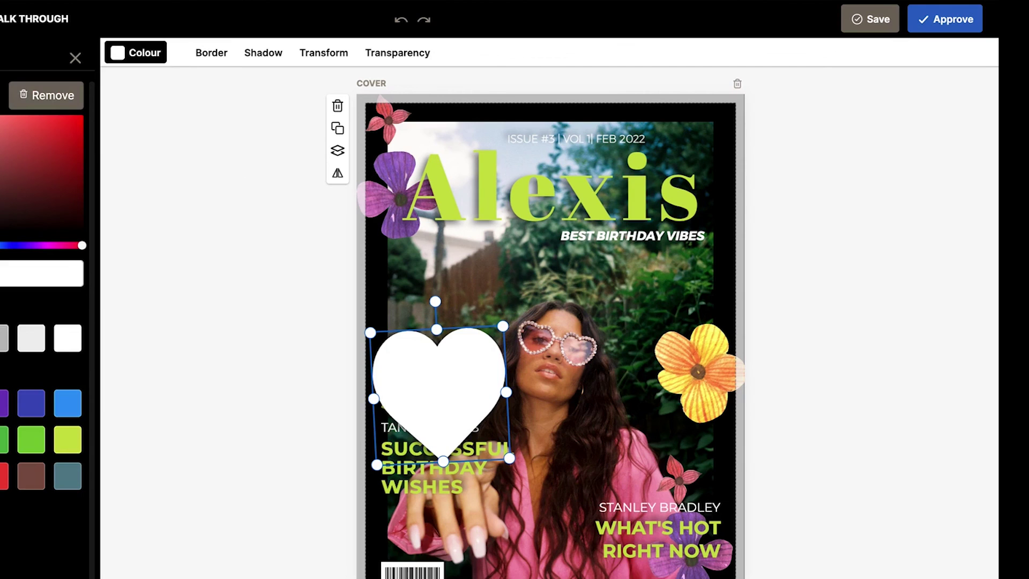
left_click_drag(473, 339, 627, 151)
left_click(568, 163)
left_click(567, 164)
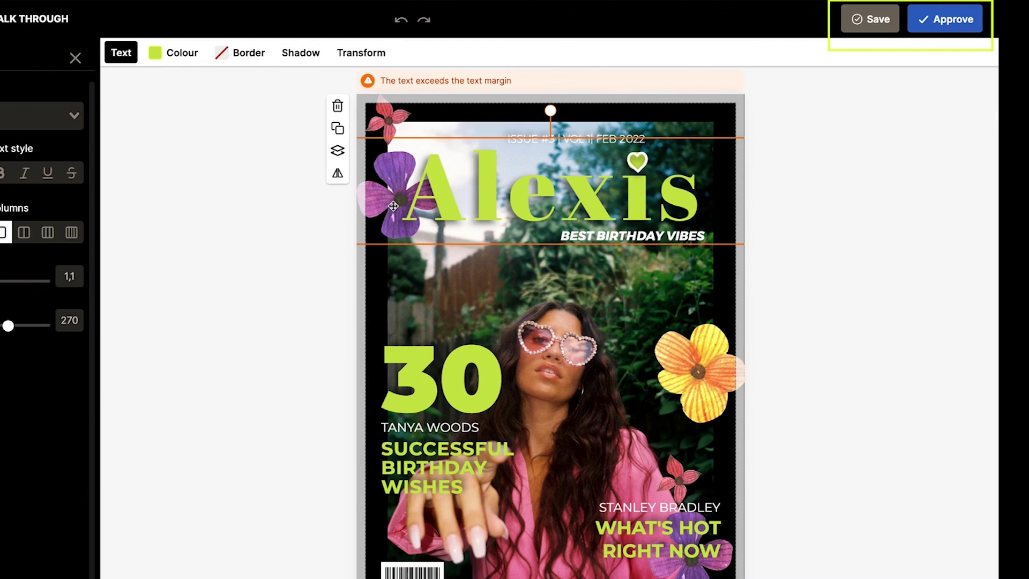
Step: Change the month in the issue line above the title to MAY
left_click(637, 161)
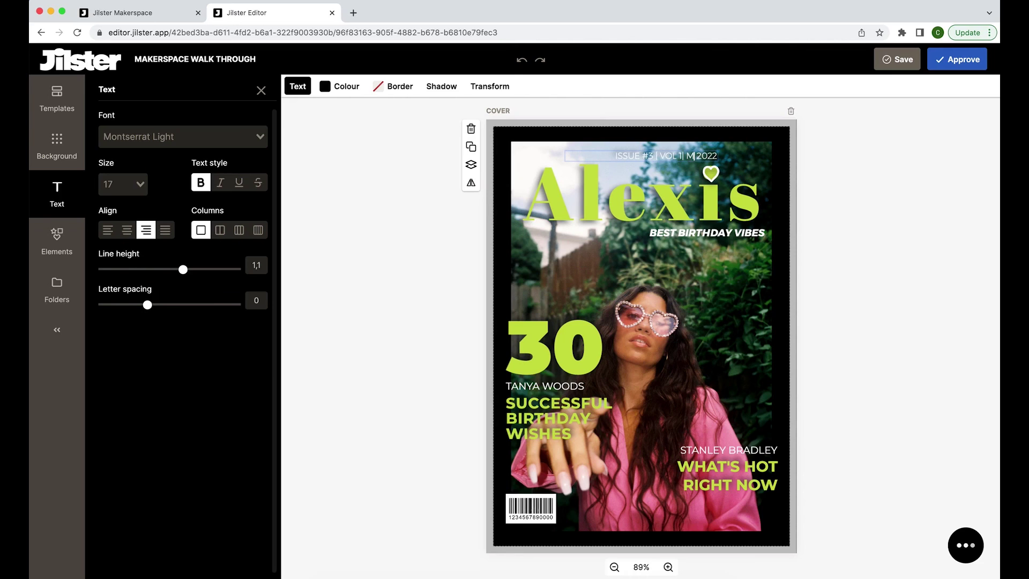
type("AY")
left_click(615, 264)
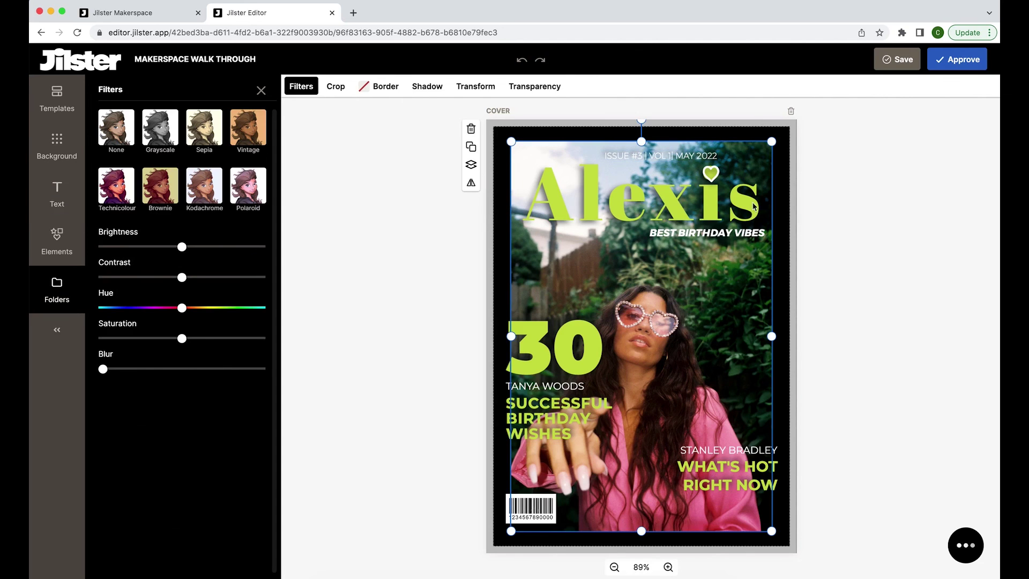
Step: Deselect the cover elements and save the magazine
left_click(791, 184)
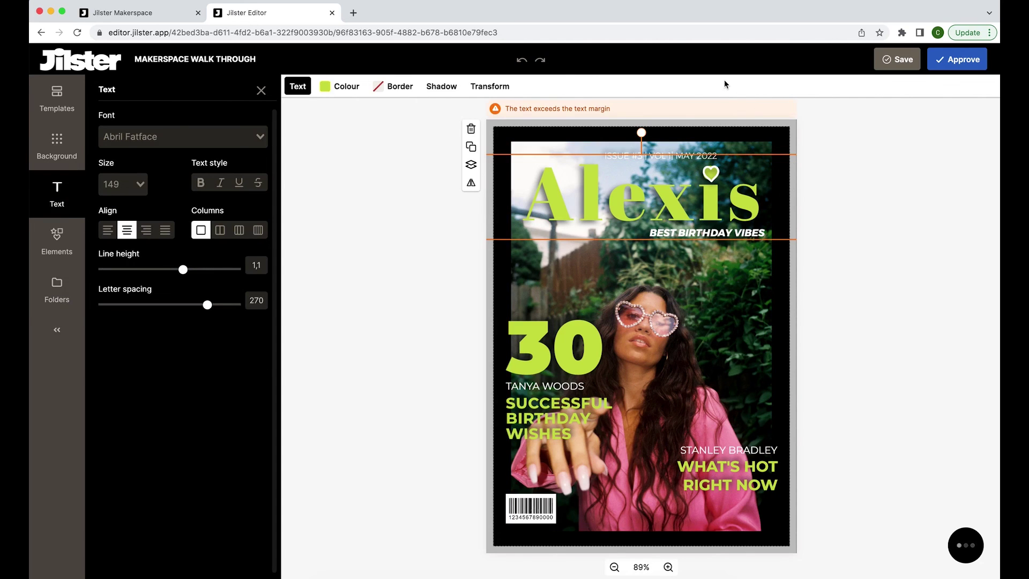
left_click(717, 129)
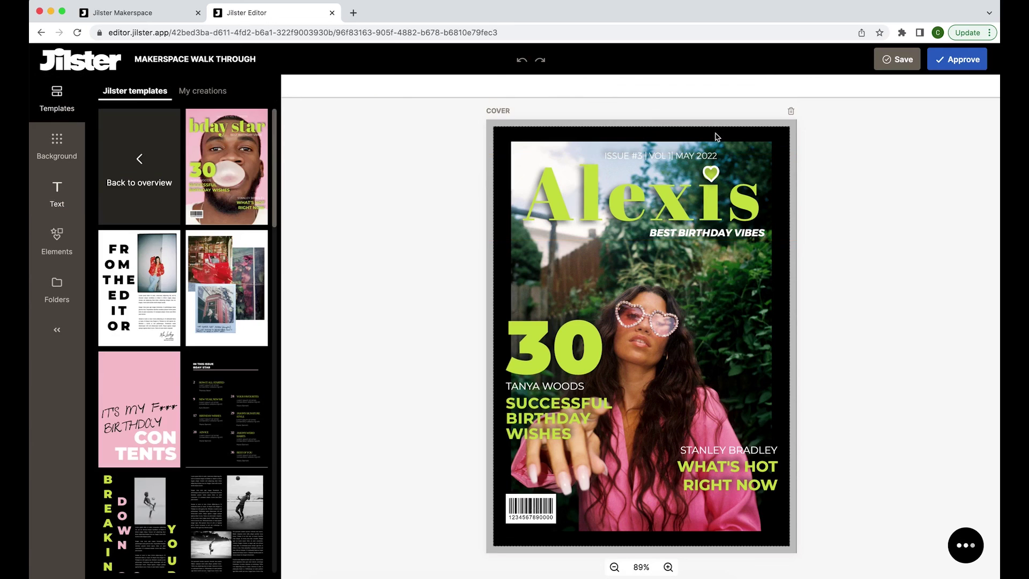
left_click(897, 61)
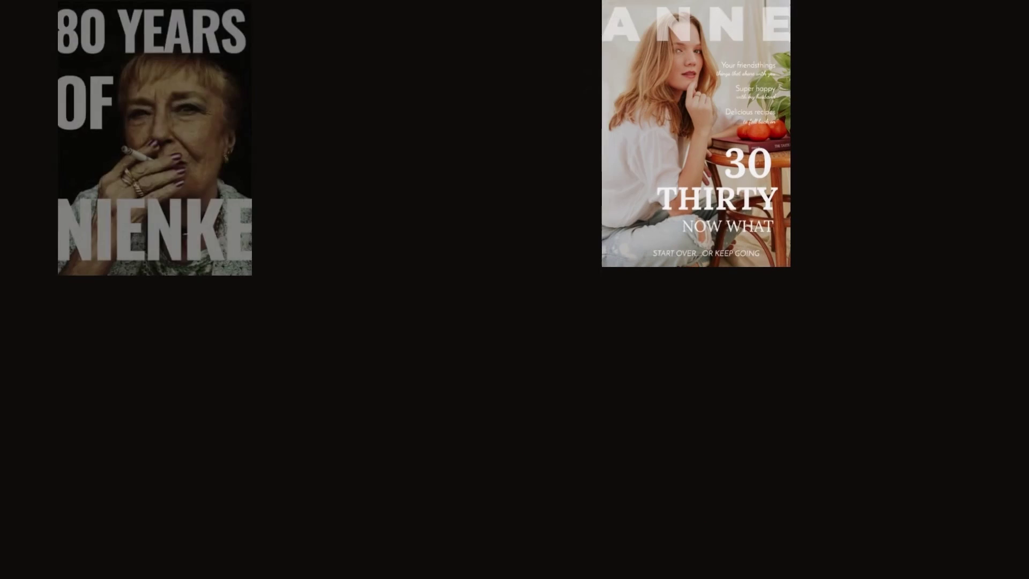